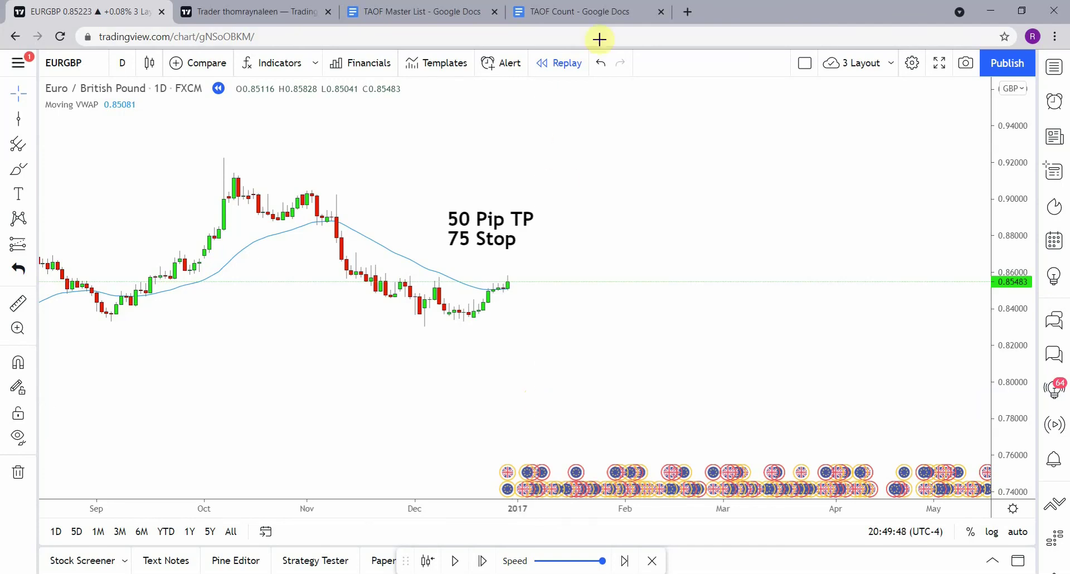
{"action": "left_click", "coordinate": [588, 11]}
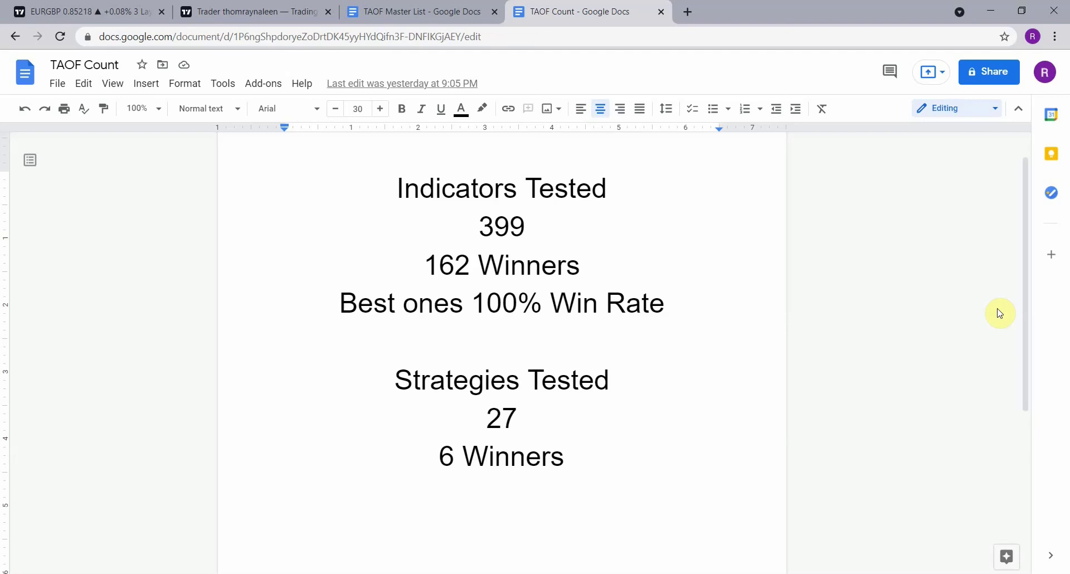
Return to the EURGBP chart and pan to inspect the price history.
{"action": "left_click", "coordinate": [49, 9]}
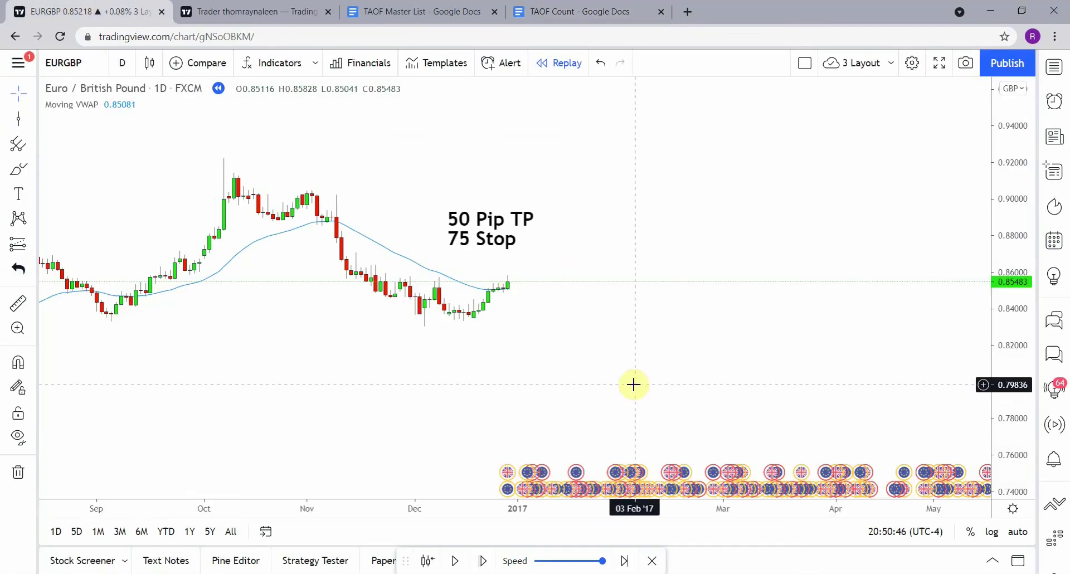
{"action": "left_click_drag", "start_coordinate": [634, 385], "coordinate": [638, 375]}
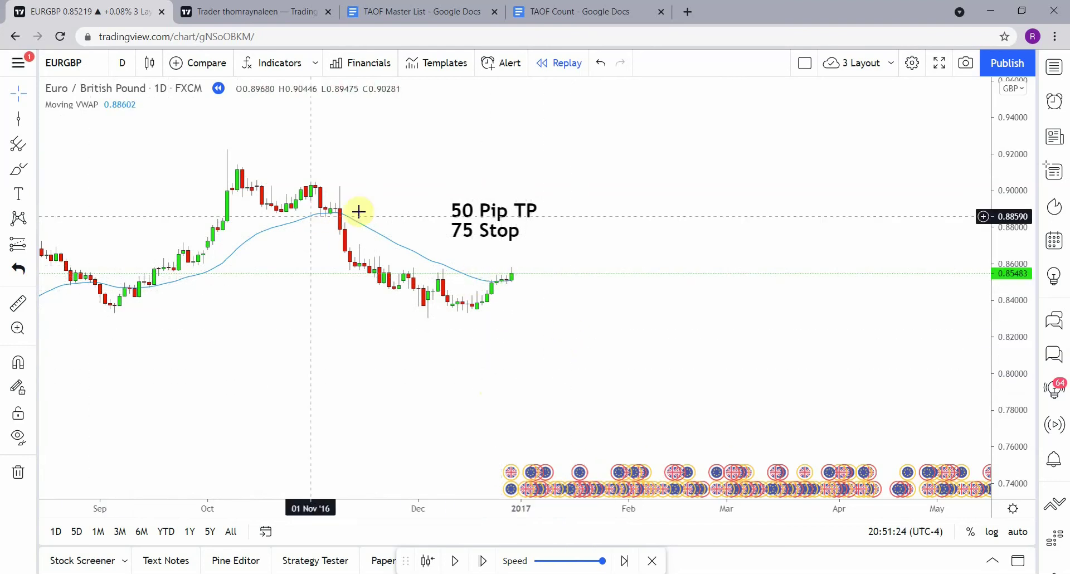
{"action": "left_click_drag", "start_coordinate": [556, 365], "coordinate": [538, 336]}
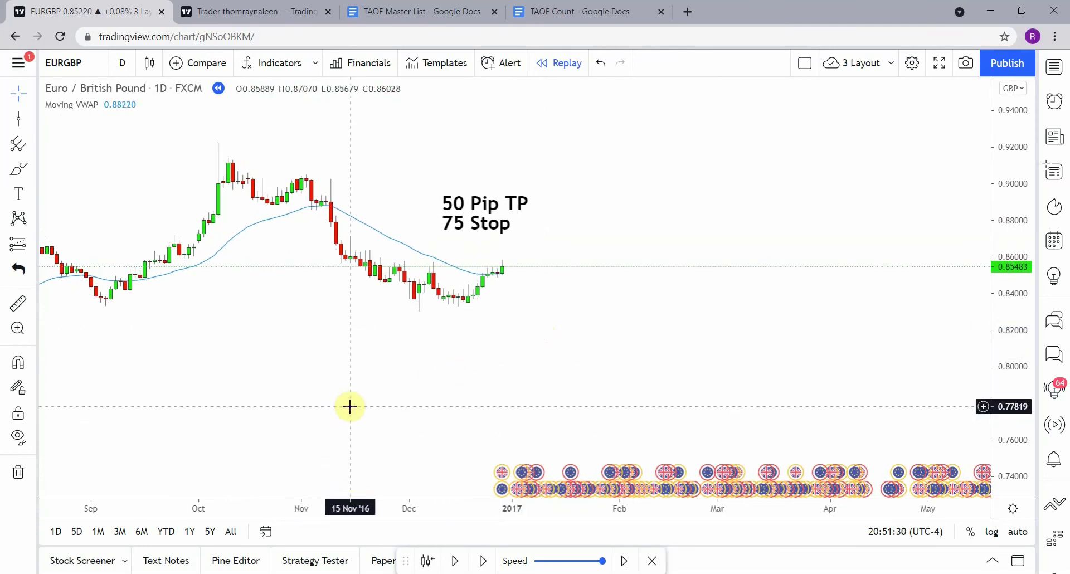
Step the replay forward eight bars into mid-January 2017 and recentre the latest candles.
{"action": "left_click", "coordinate": [484, 562]}
{"action": "left_click", "coordinate": [484, 562]}
{"action": "left_click", "coordinate": [485, 562]}
{"action": "left_click", "coordinate": [484, 562]}
{"action": "left_click", "coordinate": [484, 562]}
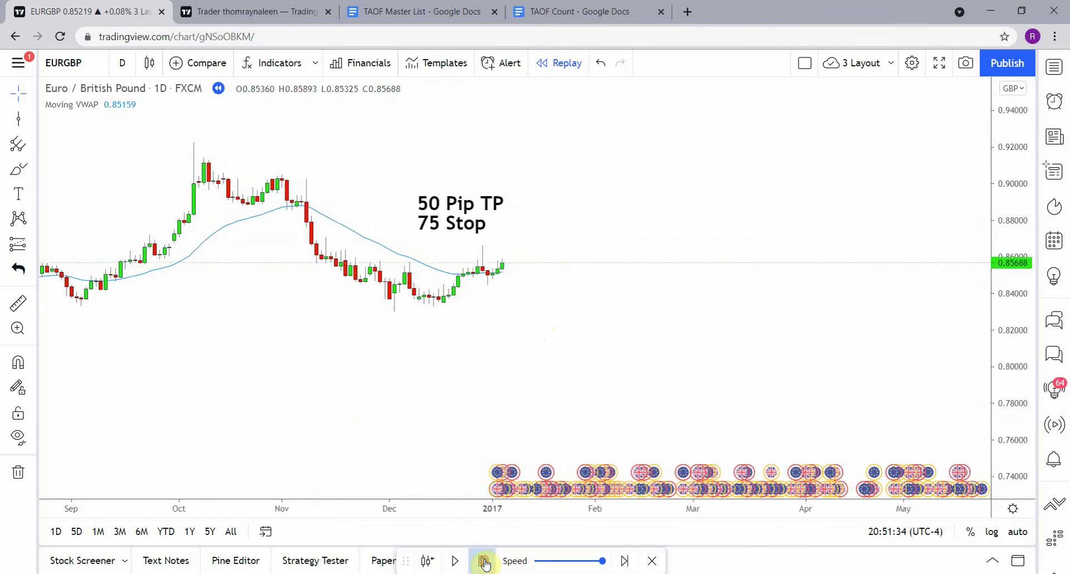
{"action": "left_click", "coordinate": [484, 561]}
{"action": "left_click", "coordinate": [484, 562]}
{"action": "left_click", "coordinate": [484, 562]}
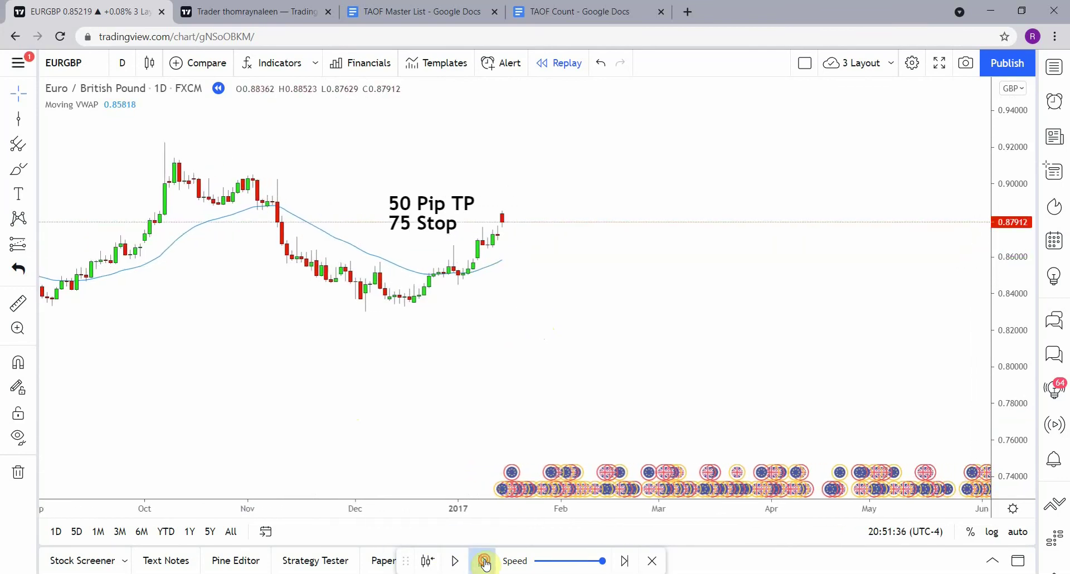
{"action": "left_click", "coordinate": [484, 561]}
{"action": "left_click", "coordinate": [484, 561]}
{"action": "left_click", "coordinate": [484, 562]}
{"action": "left_click", "coordinate": [484, 561]}
{"action": "left_click", "coordinate": [484, 562]}
{"action": "left_click", "coordinate": [485, 561]}
{"action": "left_click_drag", "start_coordinate": [438, 430], "coordinate": [463, 437]}
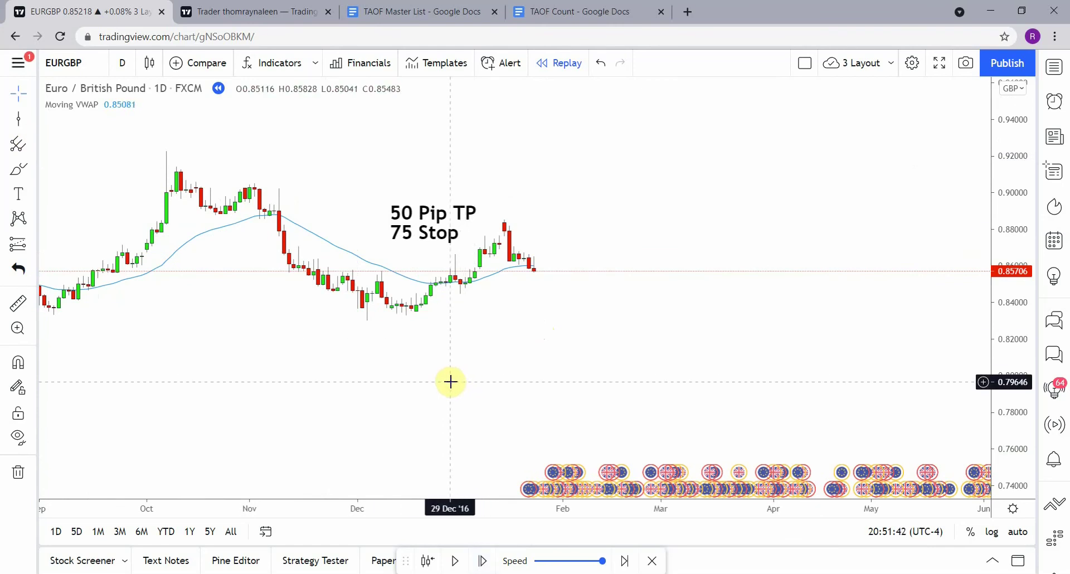
Mark the trade entry with a vertical line at 03 Jan '17.
{"action": "left_click", "coordinate": [18, 118]}
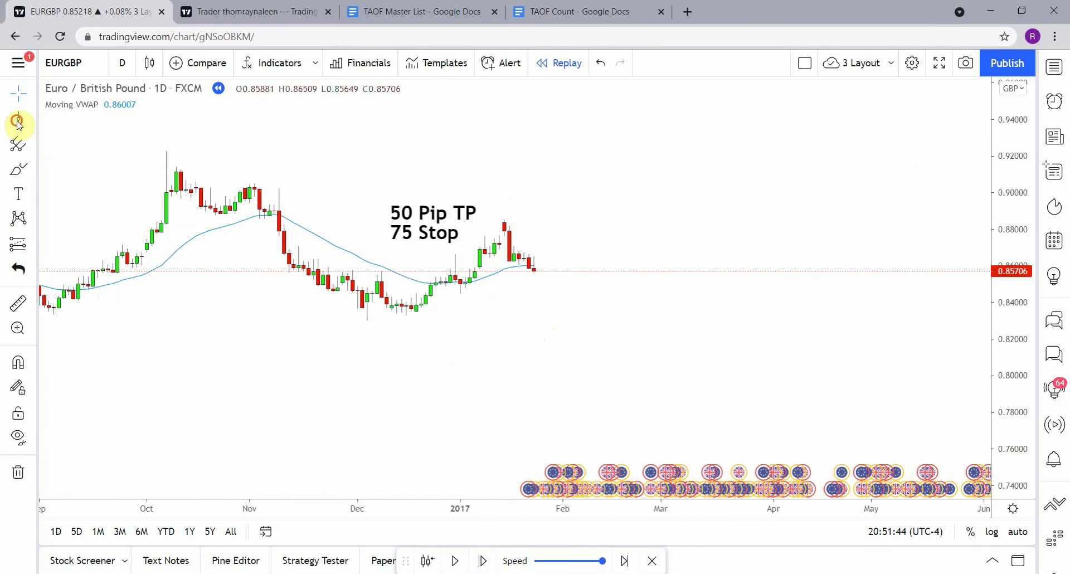
{"action": "left_click", "coordinate": [607, 394]}
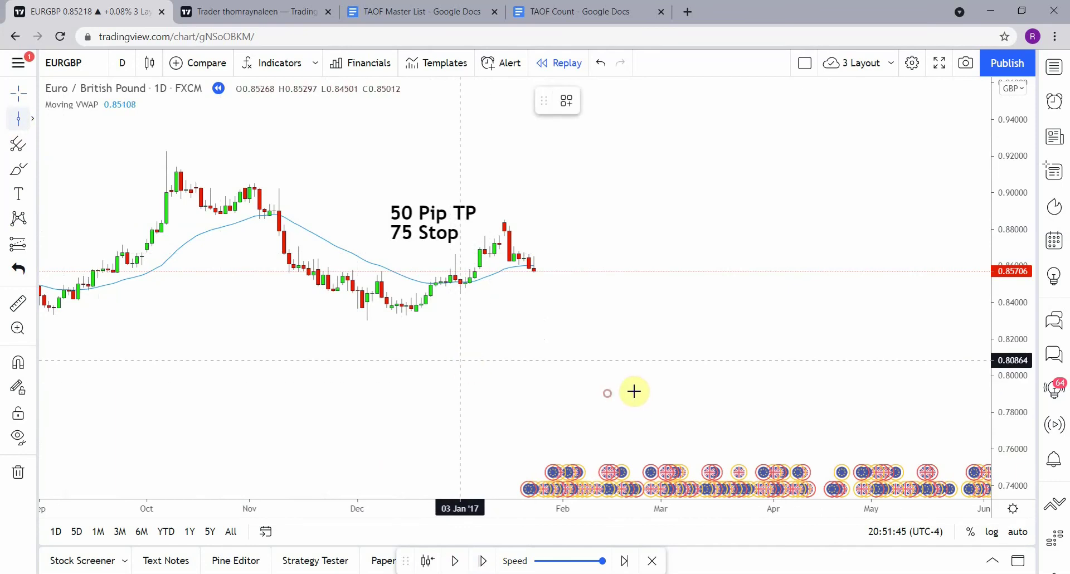
{"action": "left_click", "coordinate": [634, 392]}
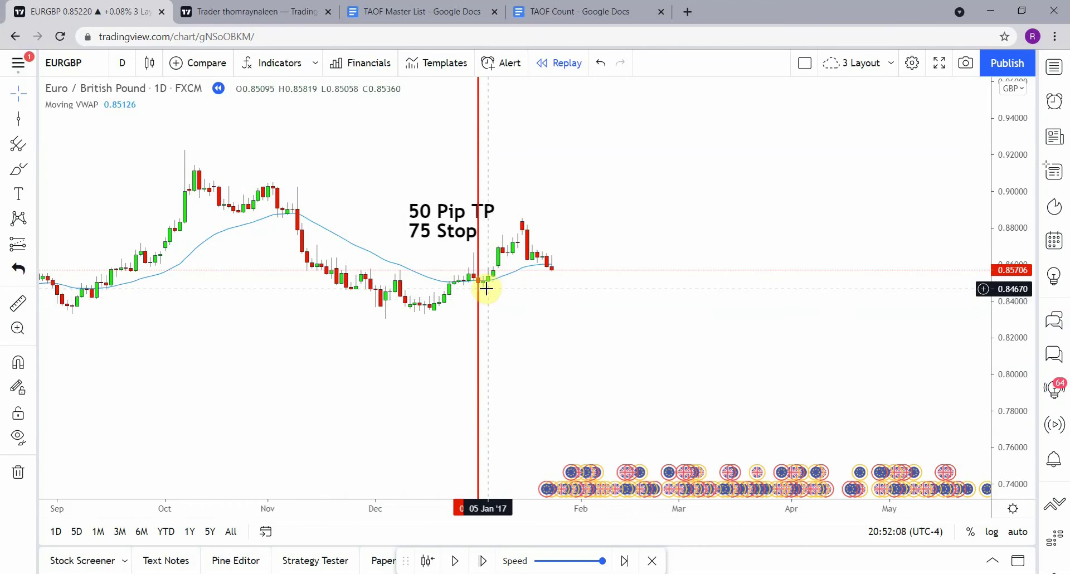
Add a second vertical line just after the first and recolour it green.
{"action": "left_click", "coordinate": [19, 118]}
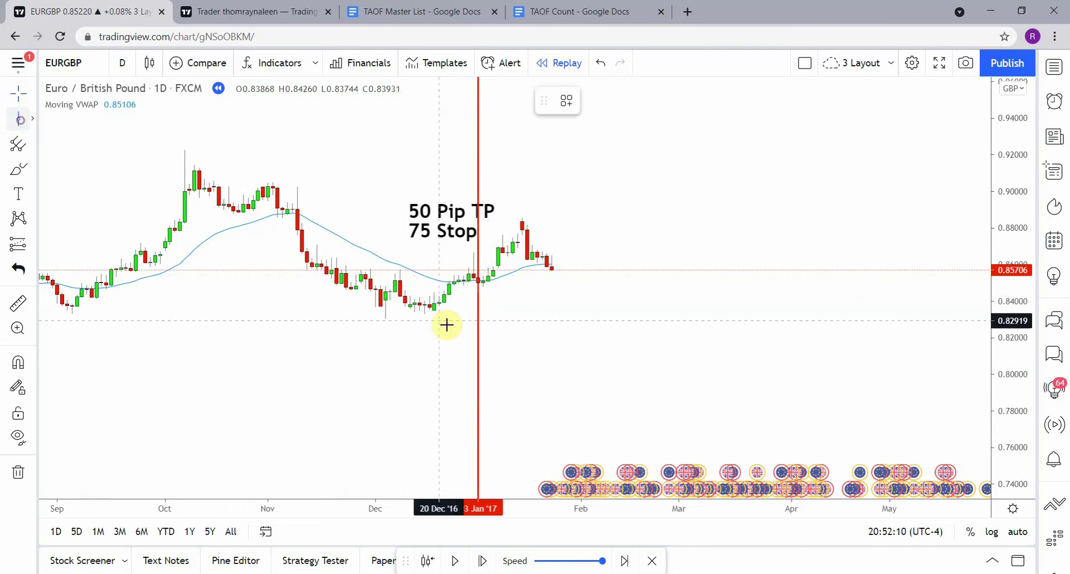
{"action": "left_click", "coordinate": [488, 323]}
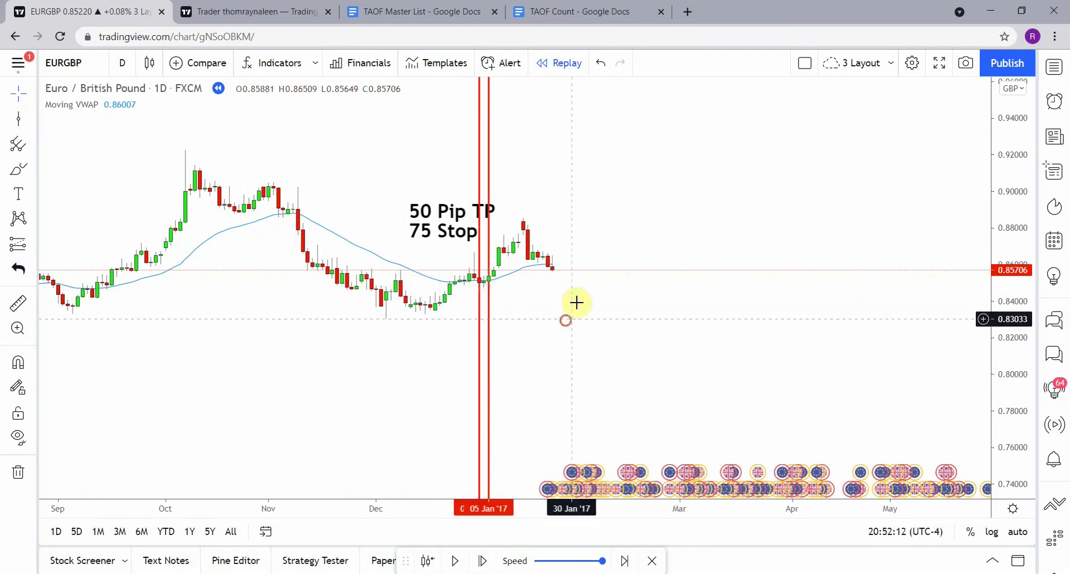
{"action": "left_click", "coordinate": [488, 342]}
{"action": "left_click", "coordinate": [594, 100]}
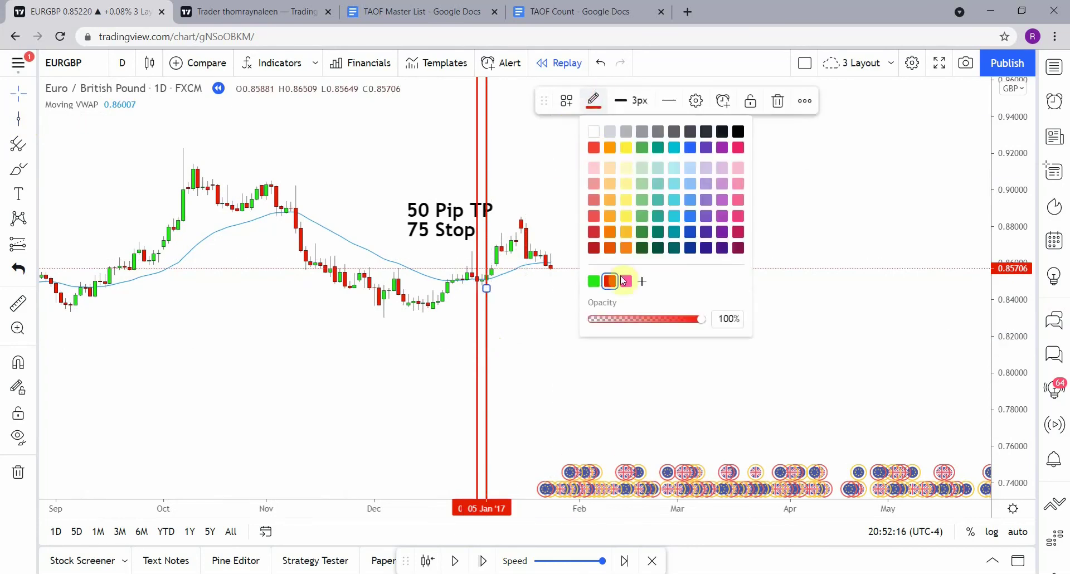
{"action": "left_click", "coordinate": [591, 280]}
{"action": "left_click", "coordinate": [541, 334]}
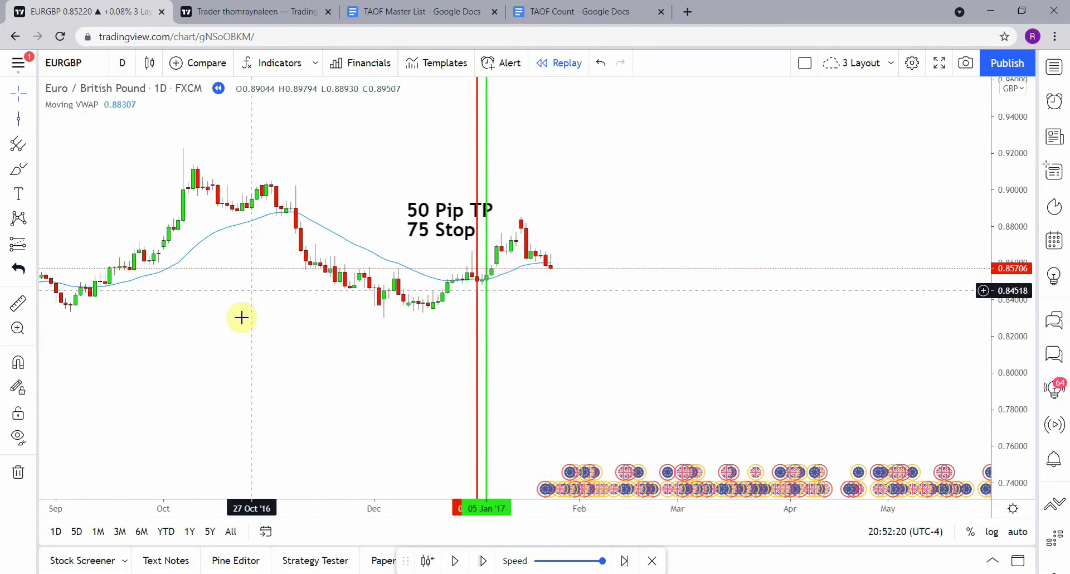
Place a green vertical line at 23 Jan '17.
{"action": "left_click", "coordinate": [18, 119]}
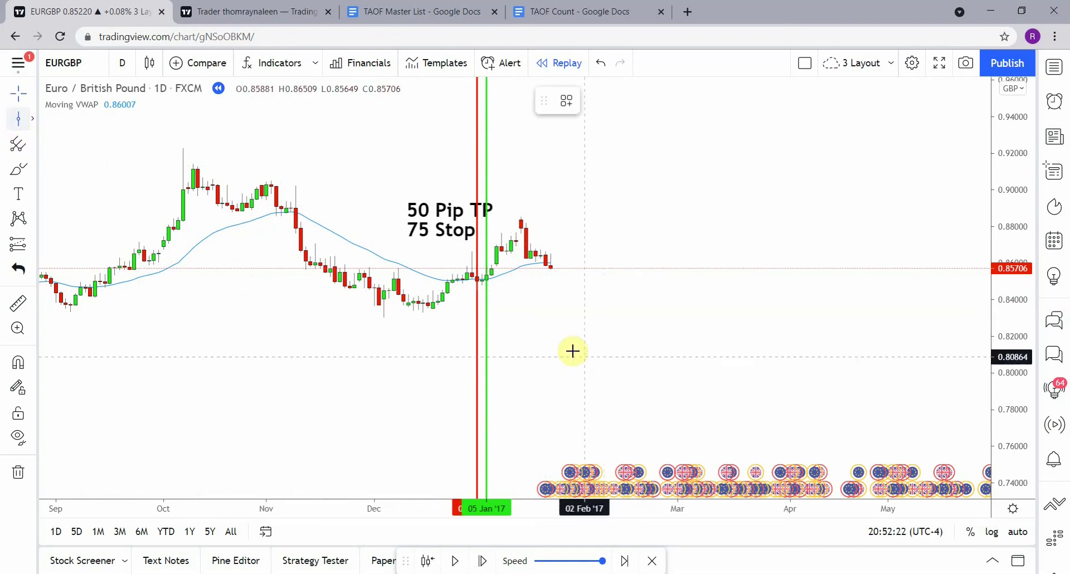
{"action": "left_click", "coordinate": [546, 324]}
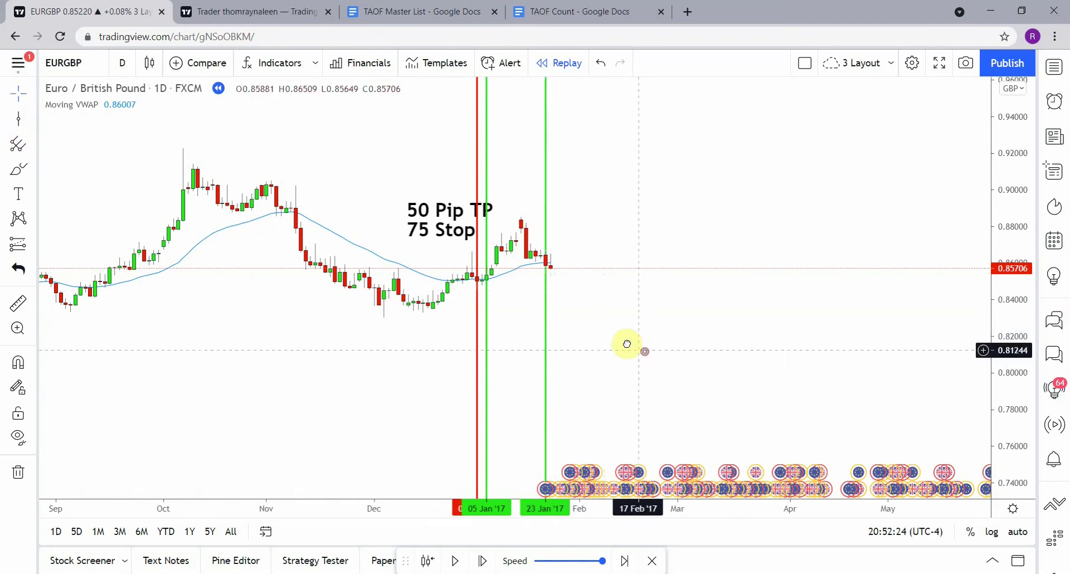
{"action": "left_click_drag", "start_coordinate": [626, 346], "coordinate": [619, 333]}
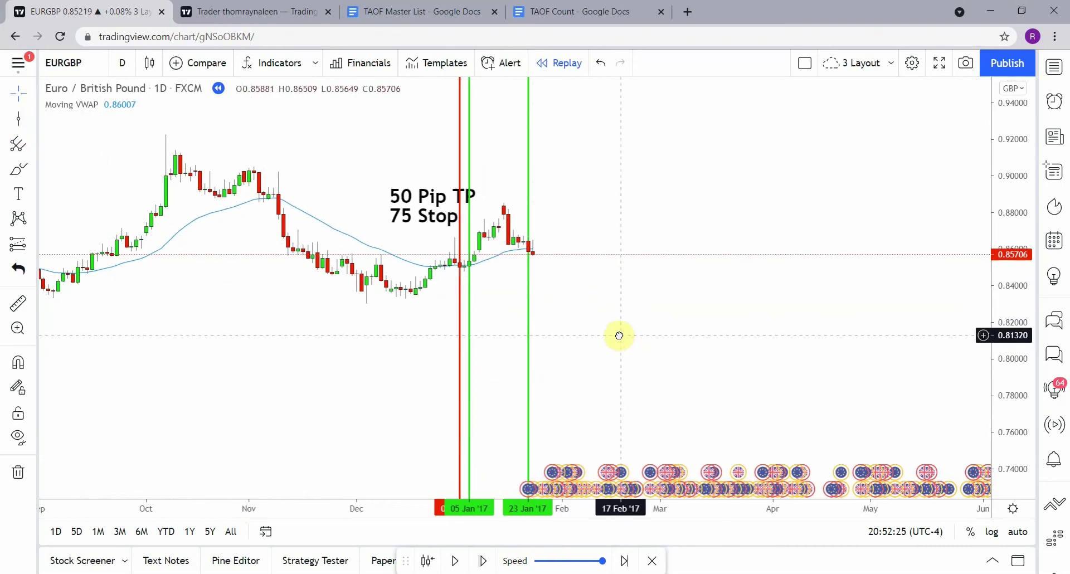
Advance the replay four bars, then start and cancel a price measurement.
{"action": "left_click", "coordinate": [483, 561]}
{"action": "left_click", "coordinate": [483, 561]}
{"action": "left_click", "coordinate": [483, 561]}
{"action": "left_click", "coordinate": [483, 560]}
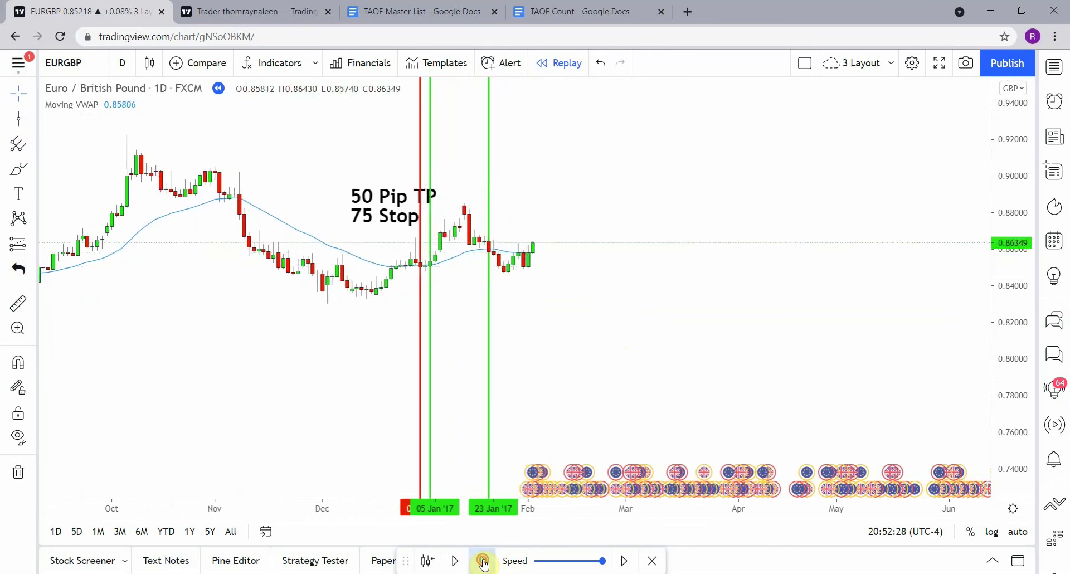
{"action": "left_click", "coordinate": [483, 561]}
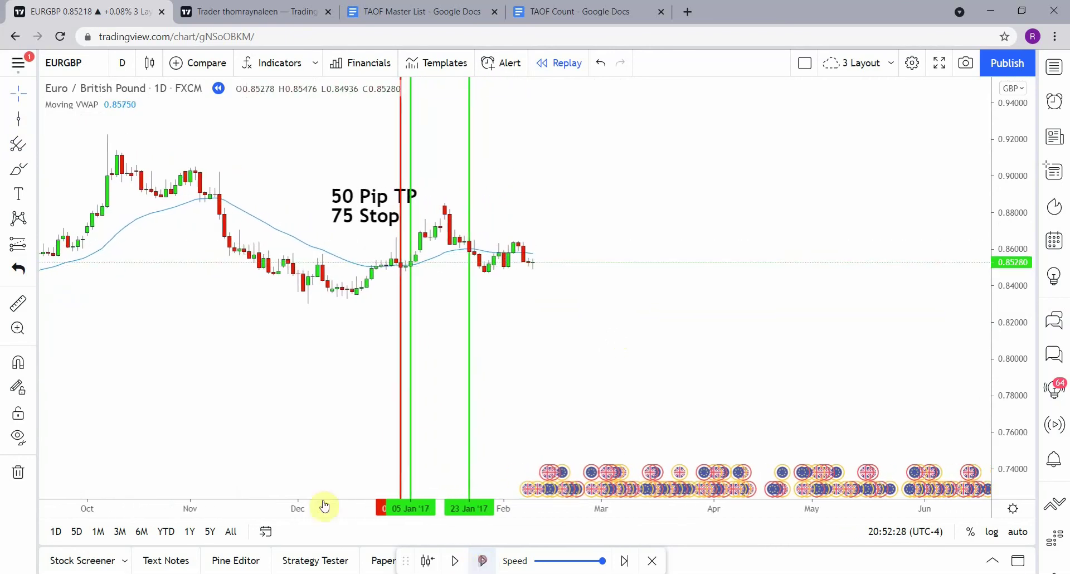
{"action": "left_click", "coordinate": [19, 303]}
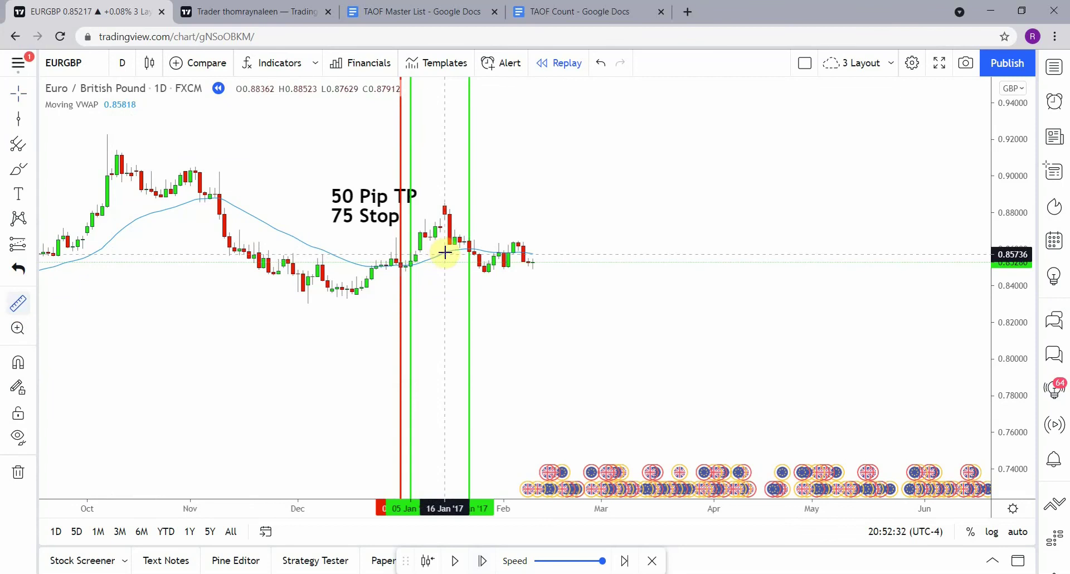
{"action": "left_click", "coordinate": [445, 252]}
{"action": "left_click", "coordinate": [445, 272]}
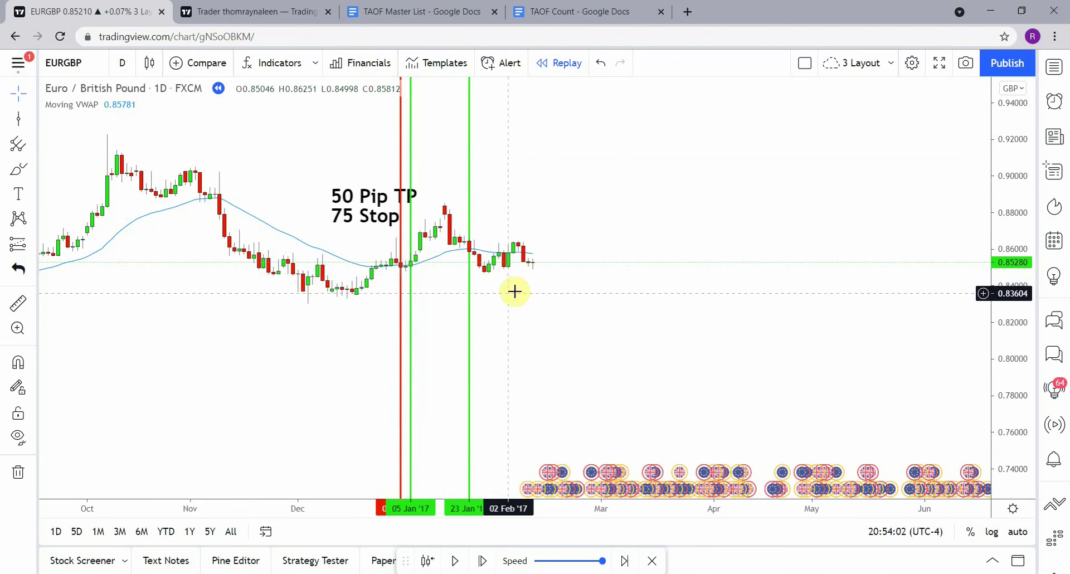
Place a green vertical line at 02 Feb '17 and measure the following price move.
{"action": "left_click", "coordinate": [15, 121]}
{"action": "left_click", "coordinate": [508, 280]}
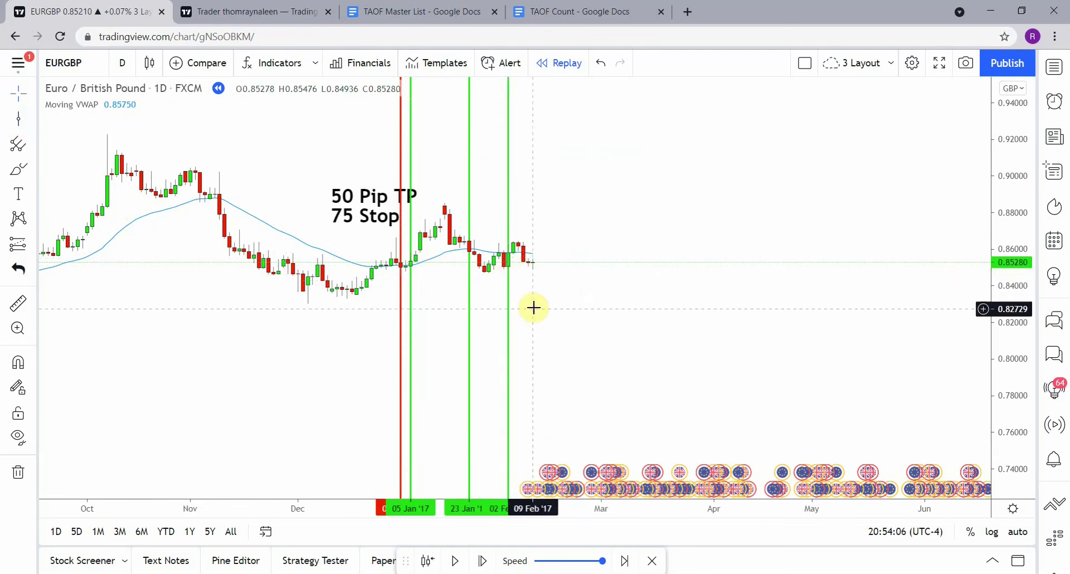
{"action": "left_click", "coordinate": [18, 304]}
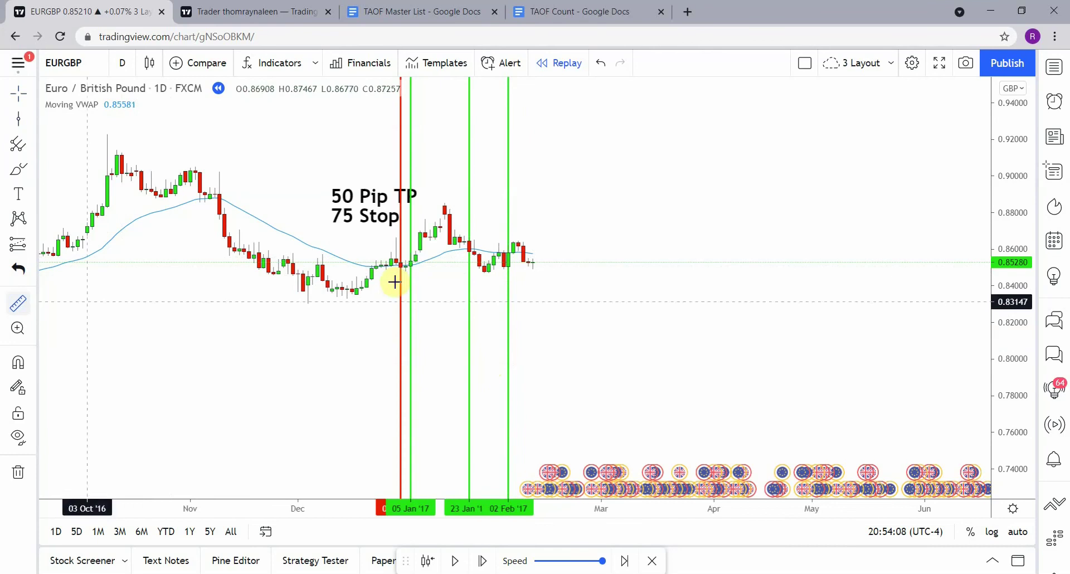
{"action": "left_click", "coordinate": [547, 253]}
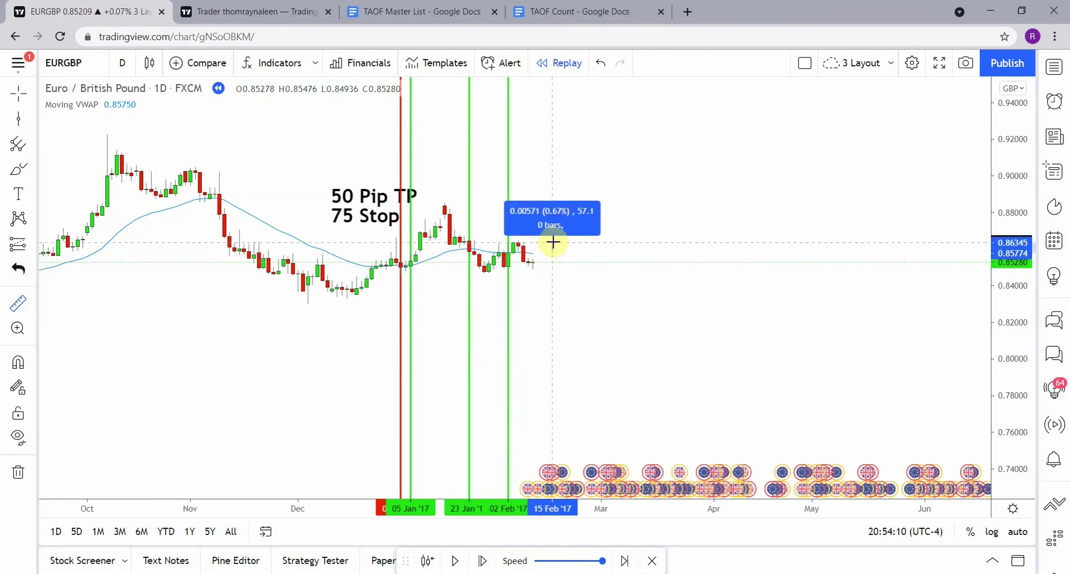
{"action": "left_click", "coordinate": [549, 280]}
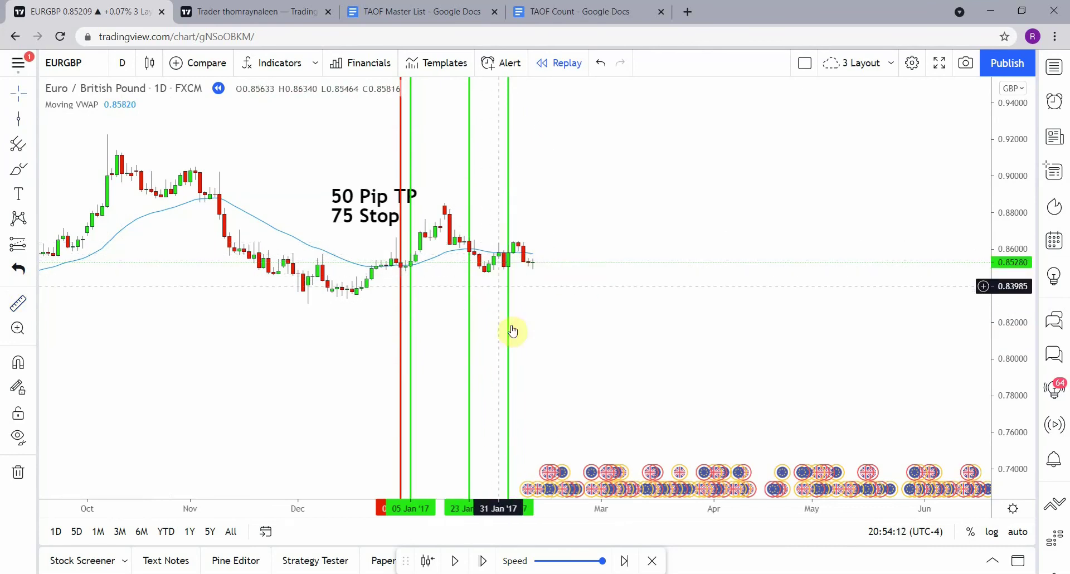
Mark the 07 Feb '17 trade with a line and advance the replay six bars.
{"action": "left_click", "coordinate": [18, 118]}
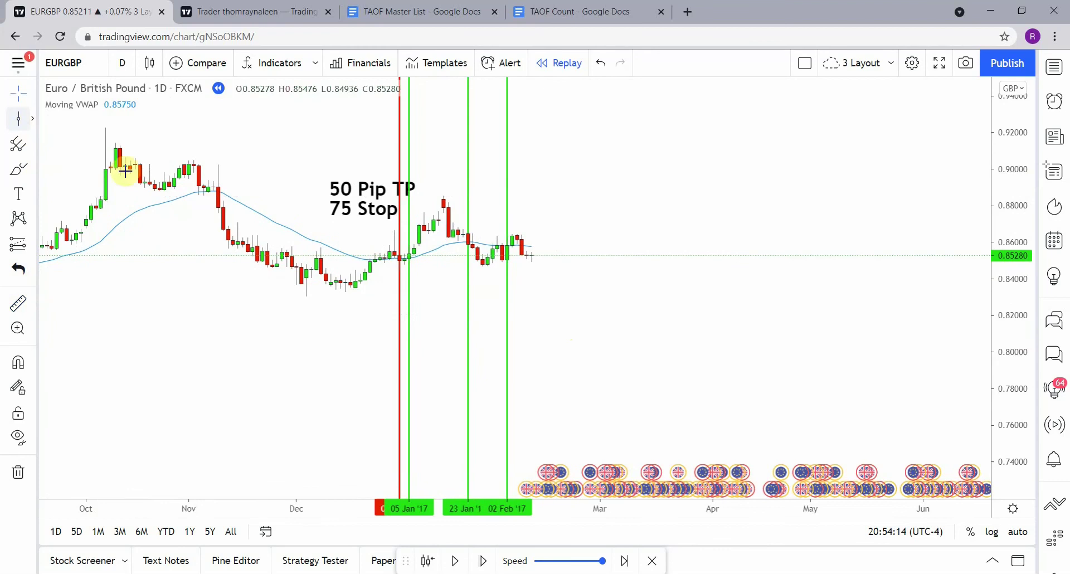
{"action": "left_click", "coordinate": [521, 315]}
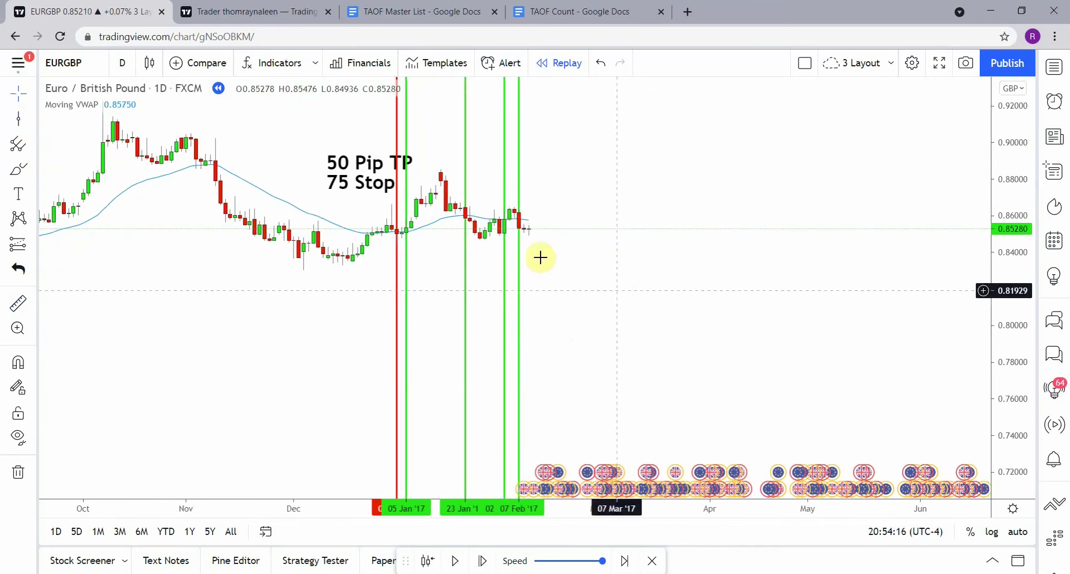
{"action": "left_click", "coordinate": [485, 562]}
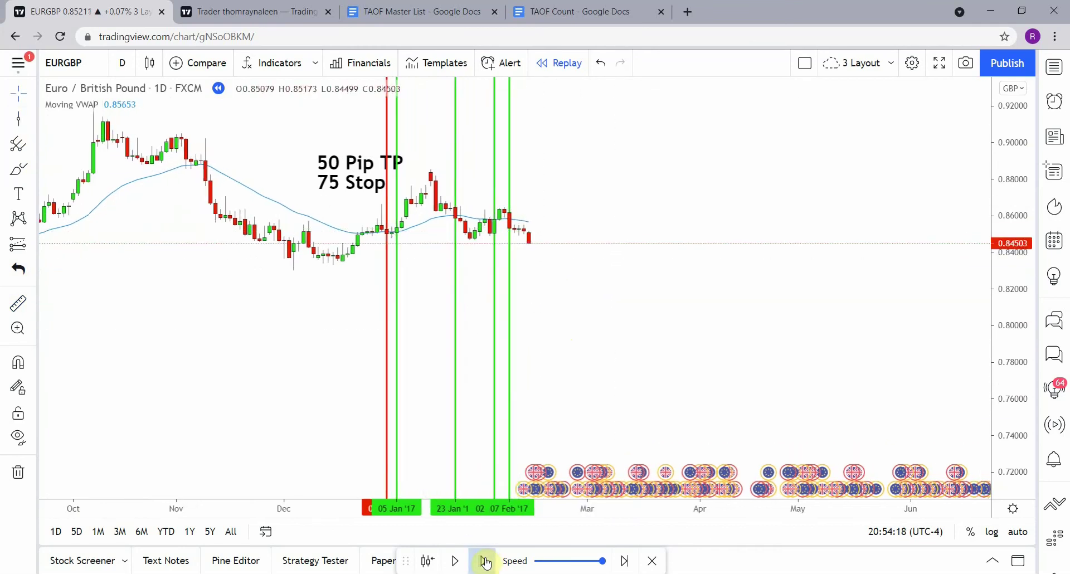
{"action": "left_click", "coordinate": [485, 561]}
{"action": "left_click", "coordinate": [485, 562]}
{"action": "left_click", "coordinate": [485, 562]}
{"action": "left_click", "coordinate": [485, 561]}
{"action": "left_click", "coordinate": [485, 562]}
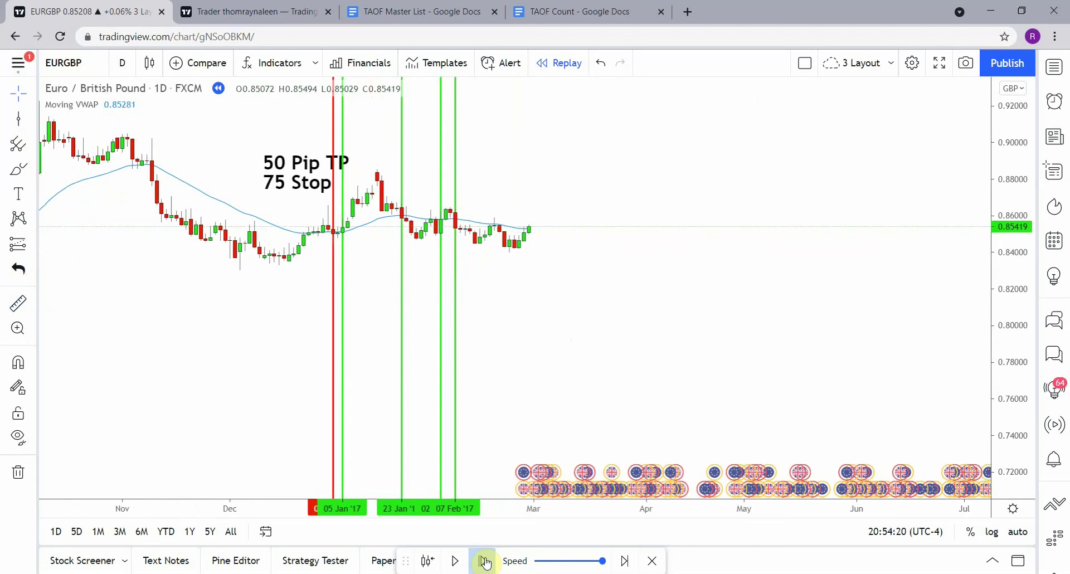
{"action": "left_click", "coordinate": [485, 562]}
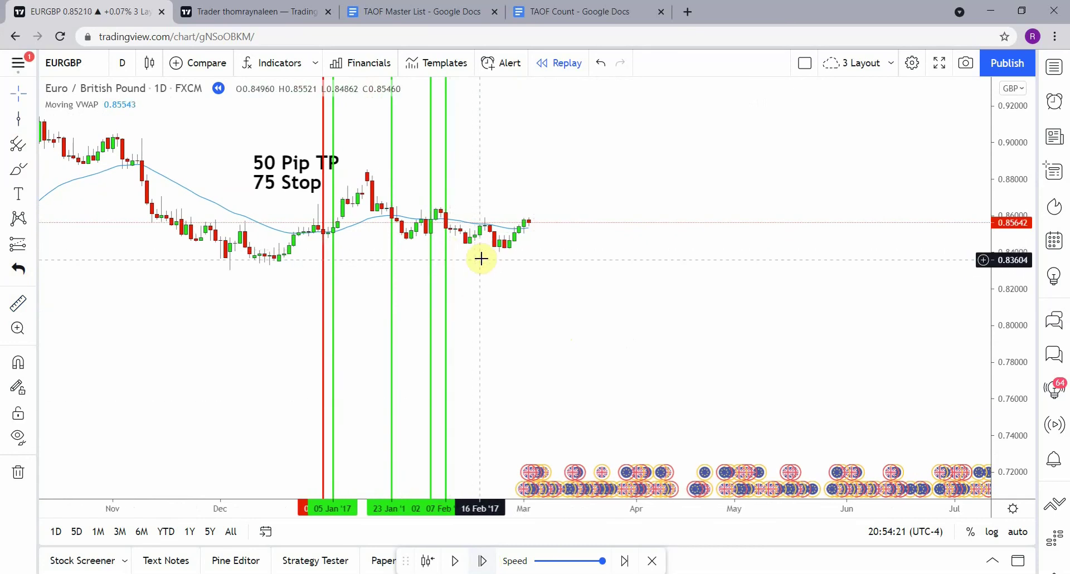
Mark the 28 Feb '17 trade with a line and advance the replay four bars.
{"action": "left_click", "coordinate": [18, 119]}
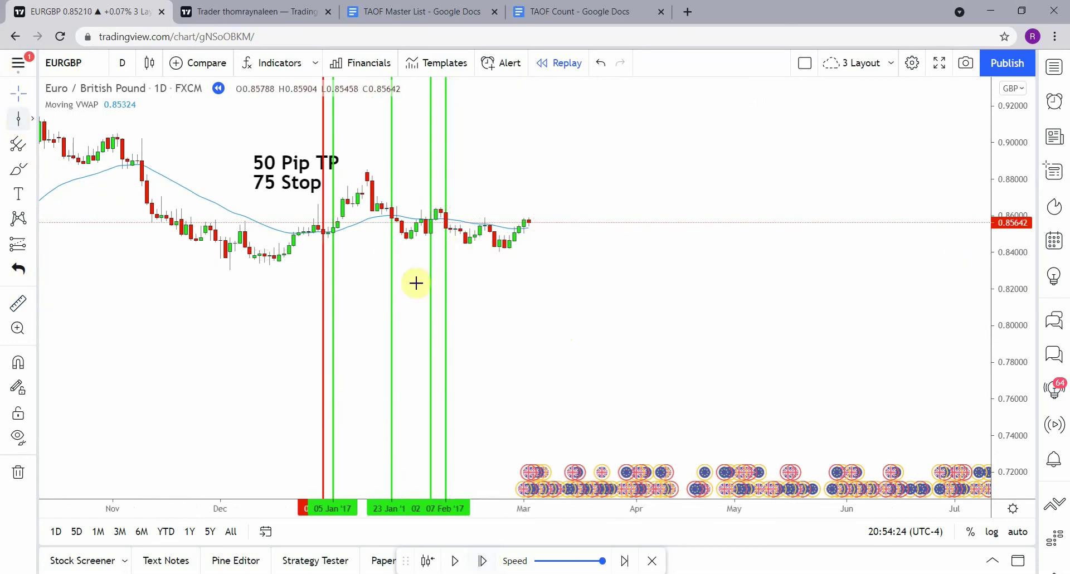
{"action": "left_click", "coordinate": [446, 288]}
{"action": "left_click", "coordinate": [519, 285]}
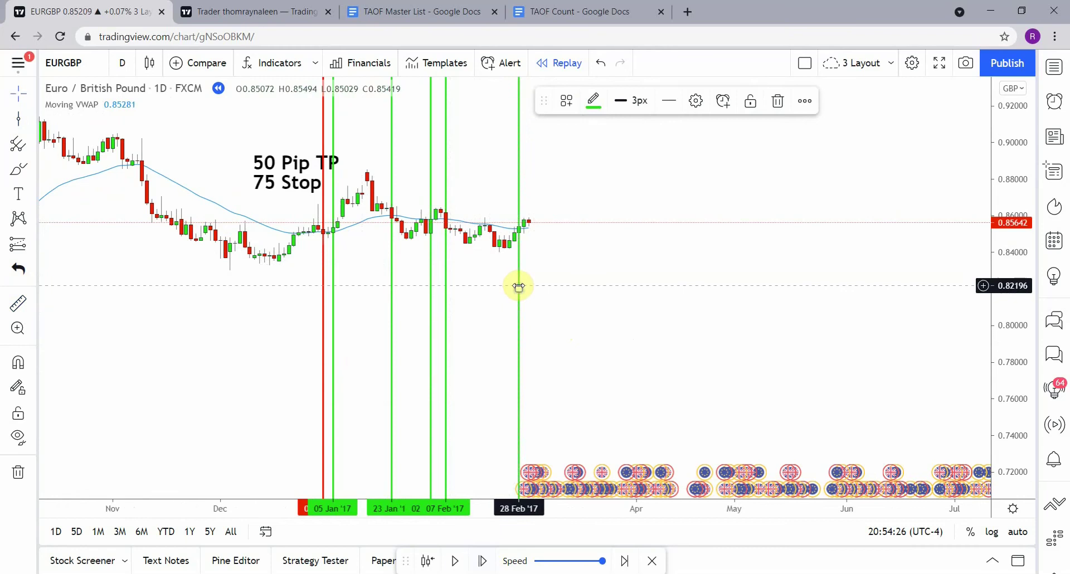
{"action": "left_click", "coordinate": [482, 562]}
{"action": "left_click", "coordinate": [482, 561]}
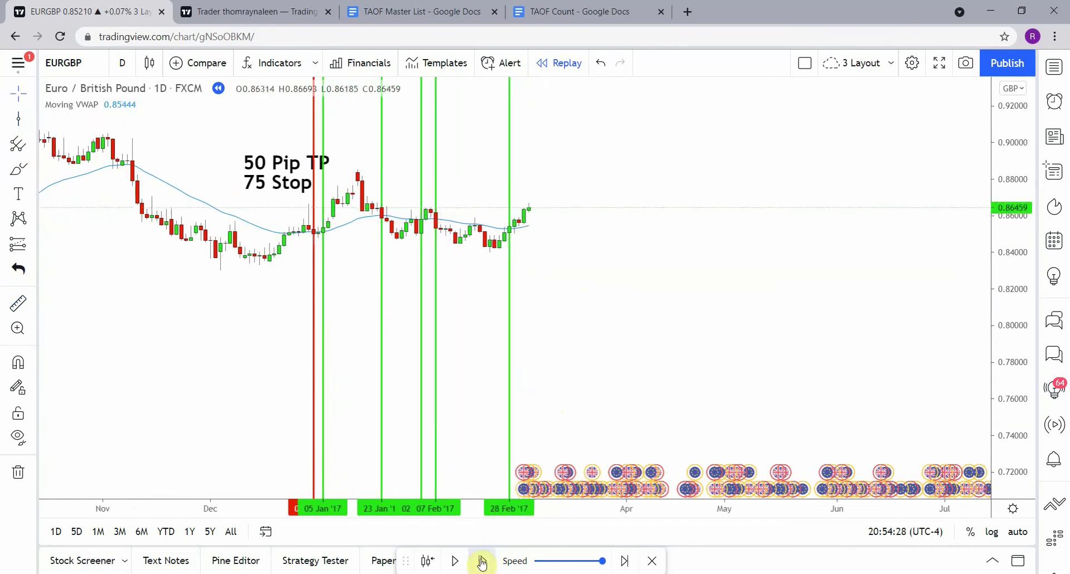
{"action": "left_click", "coordinate": [482, 562]}
{"action": "left_click", "coordinate": [482, 562]}
{"action": "left_click", "coordinate": [482, 561]}
{"action": "left_click", "coordinate": [482, 562]}
{"action": "left_click", "coordinate": [483, 562]}
{"action": "left_click", "coordinate": [482, 562]}
{"action": "left_click", "coordinate": [482, 562]}
{"action": "left_click", "coordinate": [483, 562]}
{"action": "left_click", "coordinate": [482, 561]}
{"action": "left_click", "coordinate": [482, 561]}
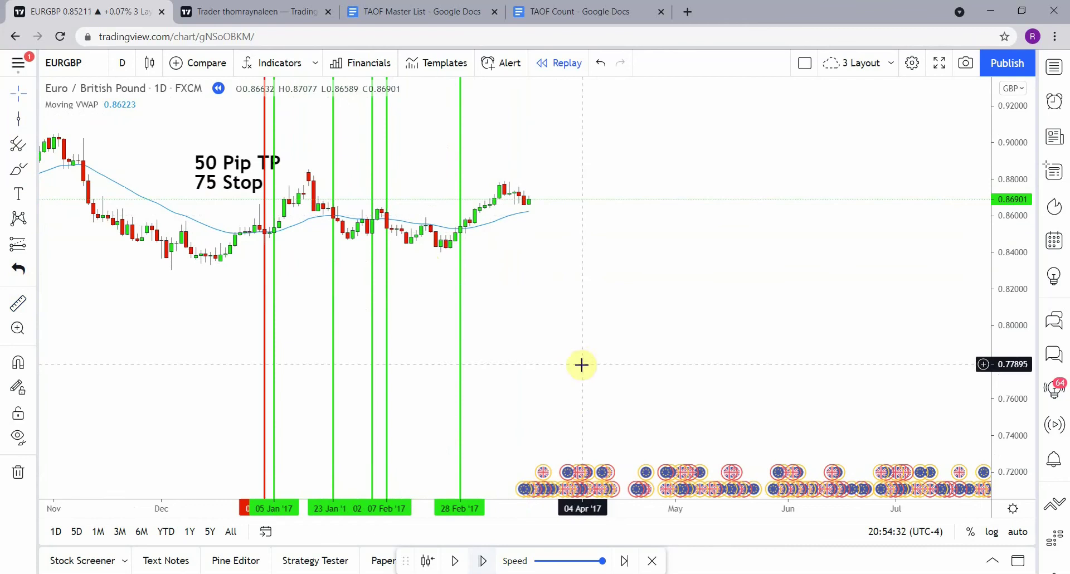
Advance the replay five more bars into late March 2017.
{"action": "left_click", "coordinate": [482, 561]}
{"action": "left_click", "coordinate": [482, 560]}
{"action": "left_click", "coordinate": [483, 560]}
{"action": "left_click", "coordinate": [483, 560]}
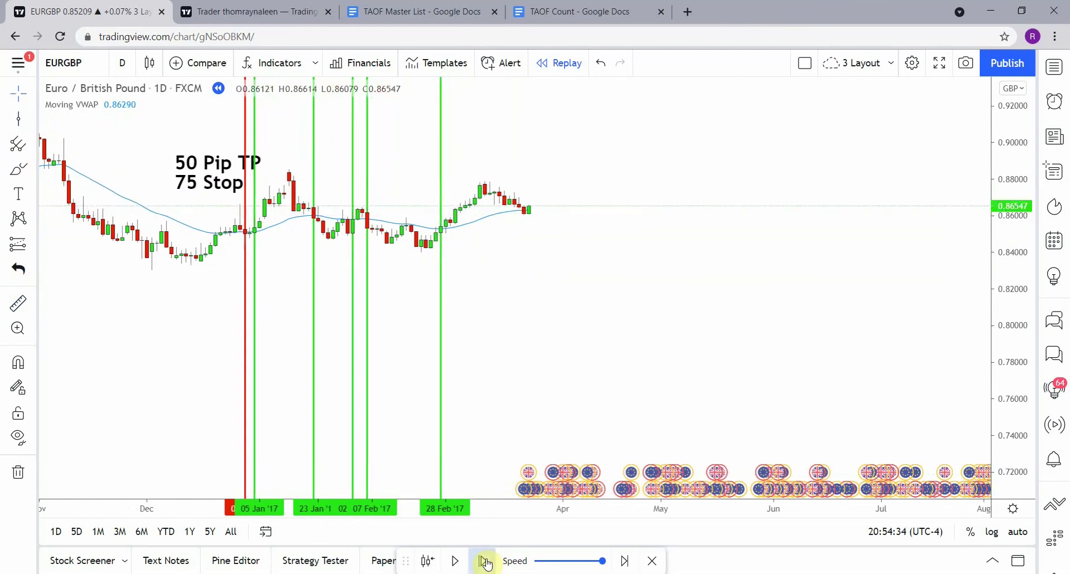
{"action": "left_click", "coordinate": [482, 560]}
{"action": "left_click", "coordinate": [483, 561]}
{"action": "left_click", "coordinate": [483, 560]}
{"action": "left_click", "coordinate": [483, 560]}
{"action": "left_click", "coordinate": [484, 561]}
{"action": "left_click", "coordinate": [484, 562]}
{"action": "left_click", "coordinate": [483, 562]}
{"action": "left_click", "coordinate": [484, 561]}
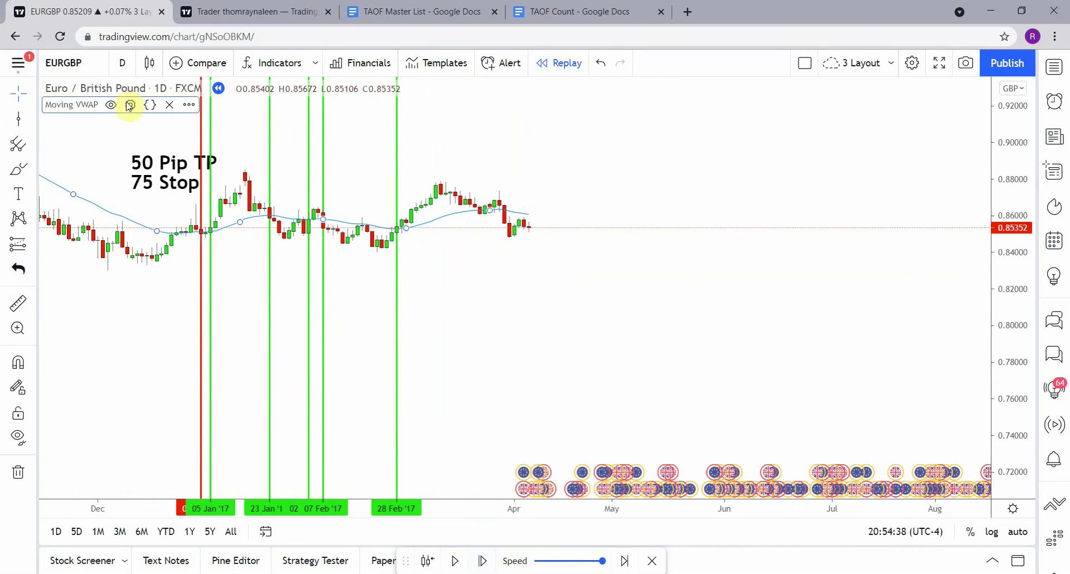
{"action": "left_click", "coordinate": [131, 105]}
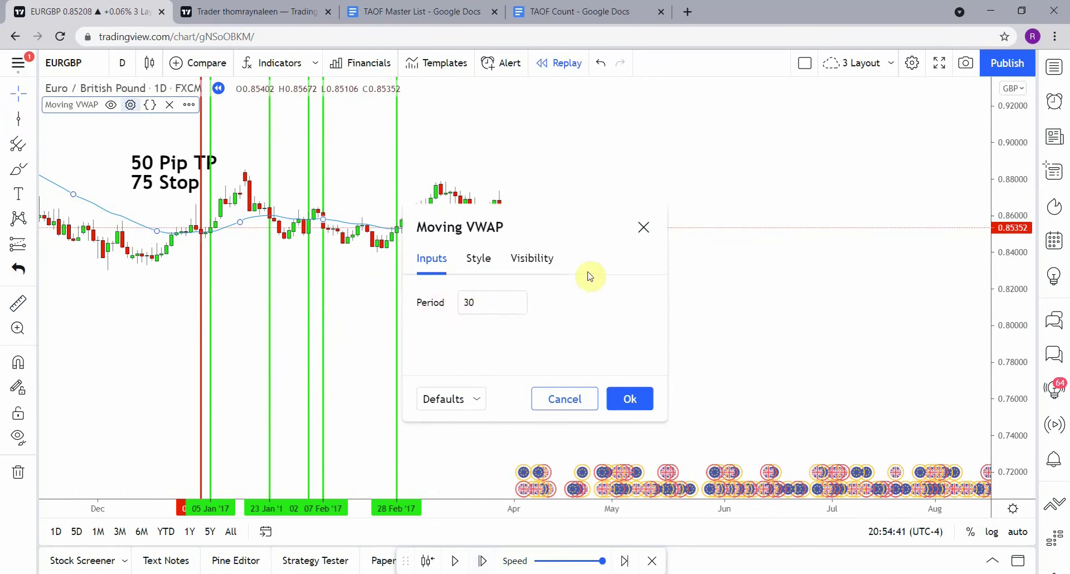
{"action": "left_click", "coordinate": [644, 226]}
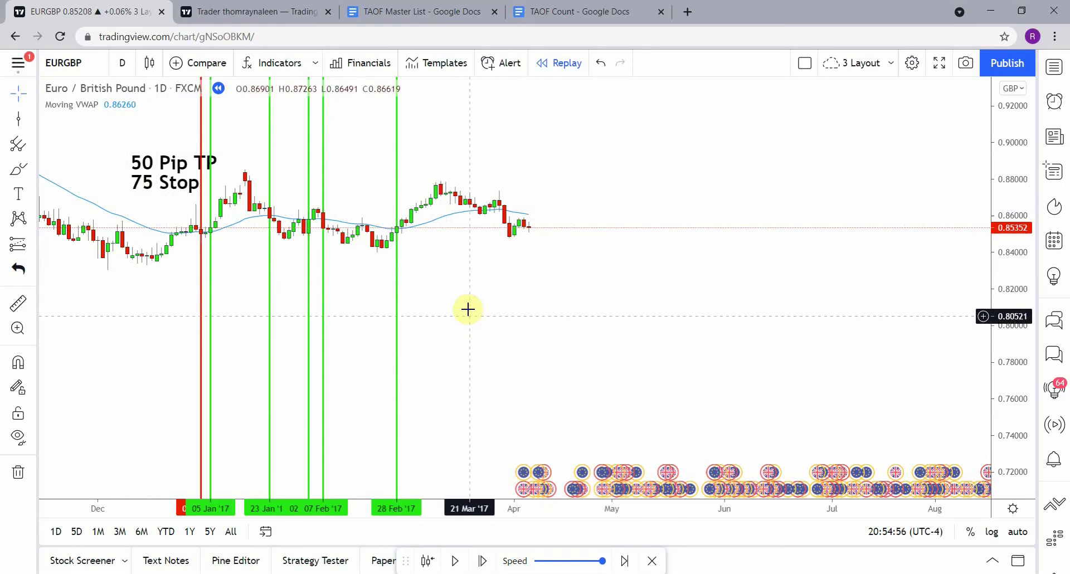
Mark the 23 Mar '17 trade with a red vertical line.
{"action": "left_click", "coordinate": [16, 124]}
{"action": "left_click", "coordinate": [480, 288]}
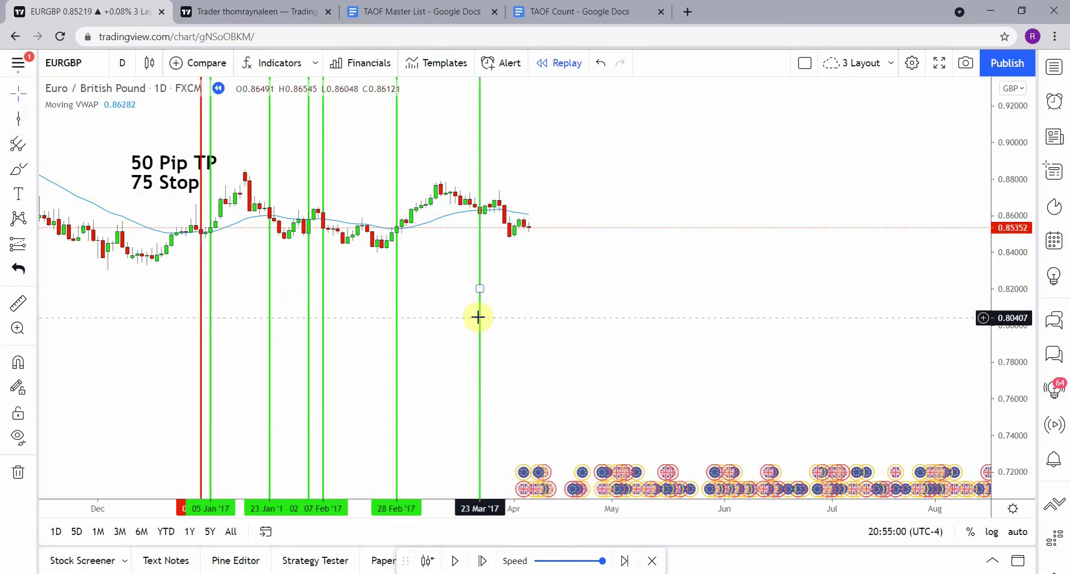
{"action": "left_click", "coordinate": [593, 100]}
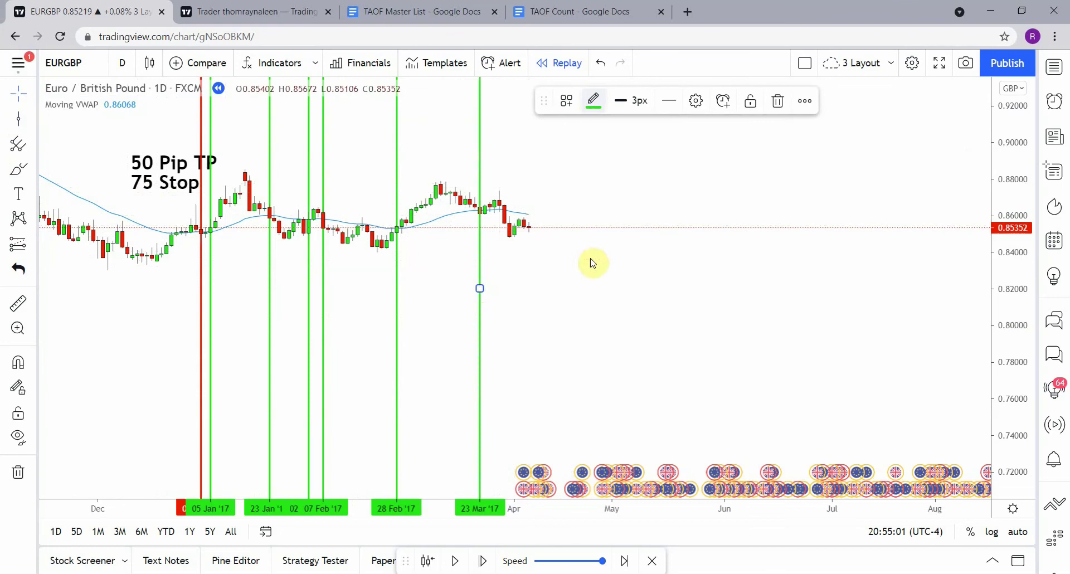
{"action": "left_click", "coordinate": [610, 282]}
{"action": "left_click", "coordinate": [611, 283]}
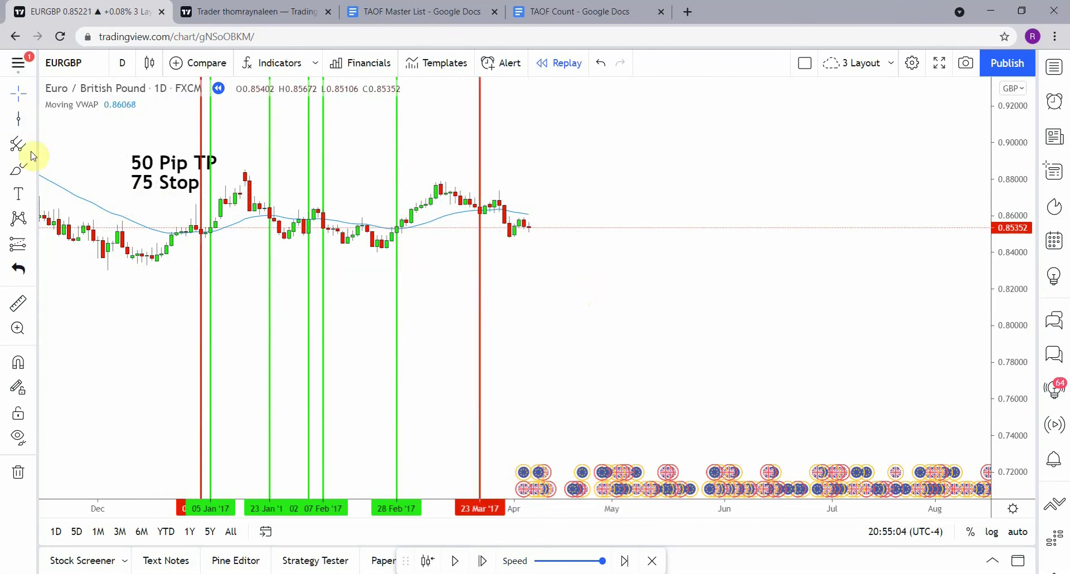
Add a line at 24 Mar '17 and measure the price move afterward.
{"action": "left_click", "coordinate": [18, 119]}
{"action": "left_click", "coordinate": [484, 313]}
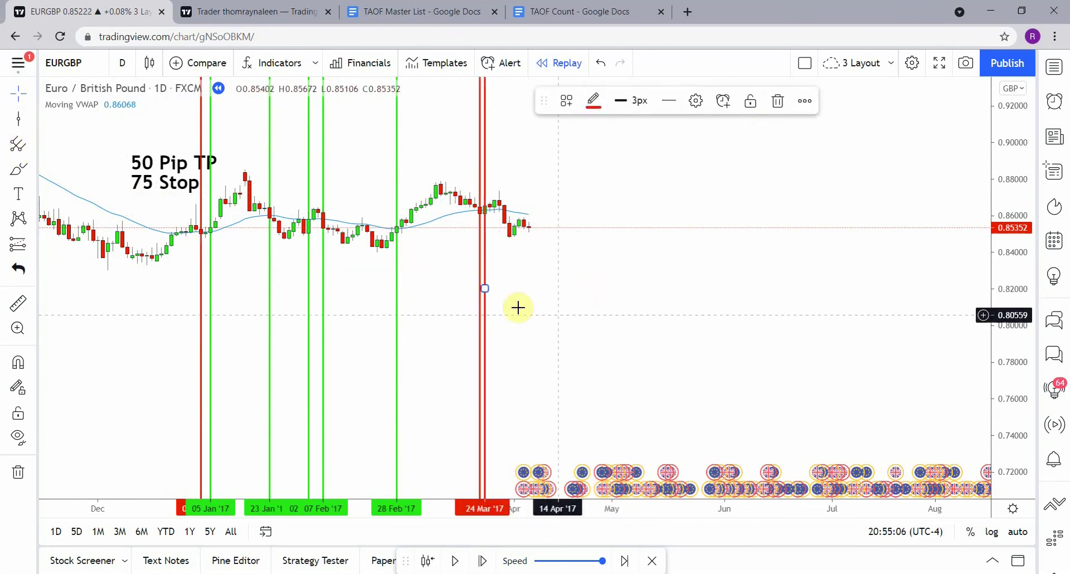
{"action": "left_click", "coordinate": [13, 298]}
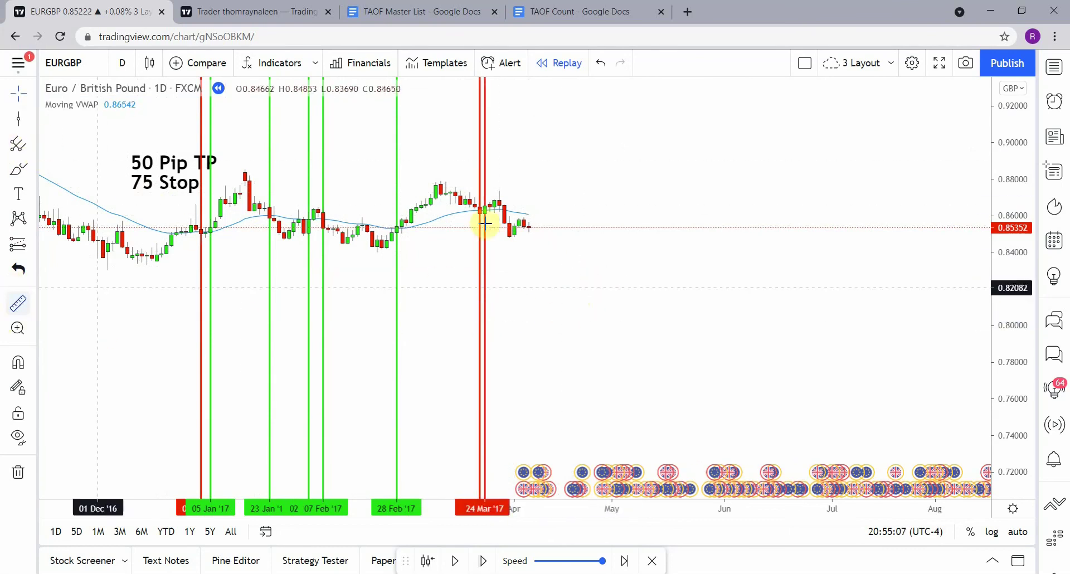
{"action": "left_click", "coordinate": [532, 206]}
{"action": "left_click", "coordinate": [536, 187]}
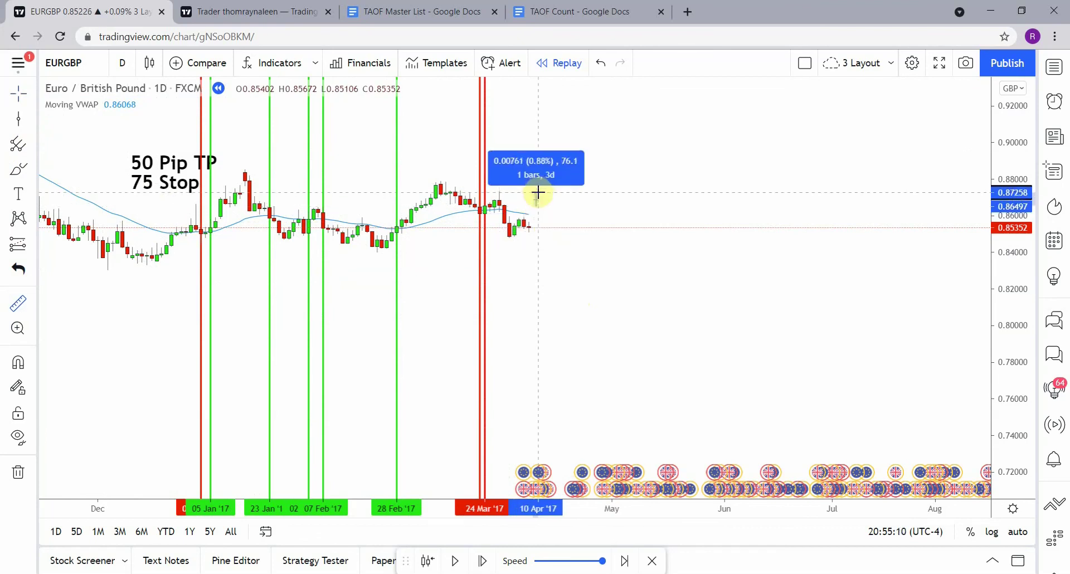
{"action": "left_click", "coordinate": [524, 263]}
Recolour the 24 Mar '17 line green.
{"action": "left_click", "coordinate": [484, 303]}
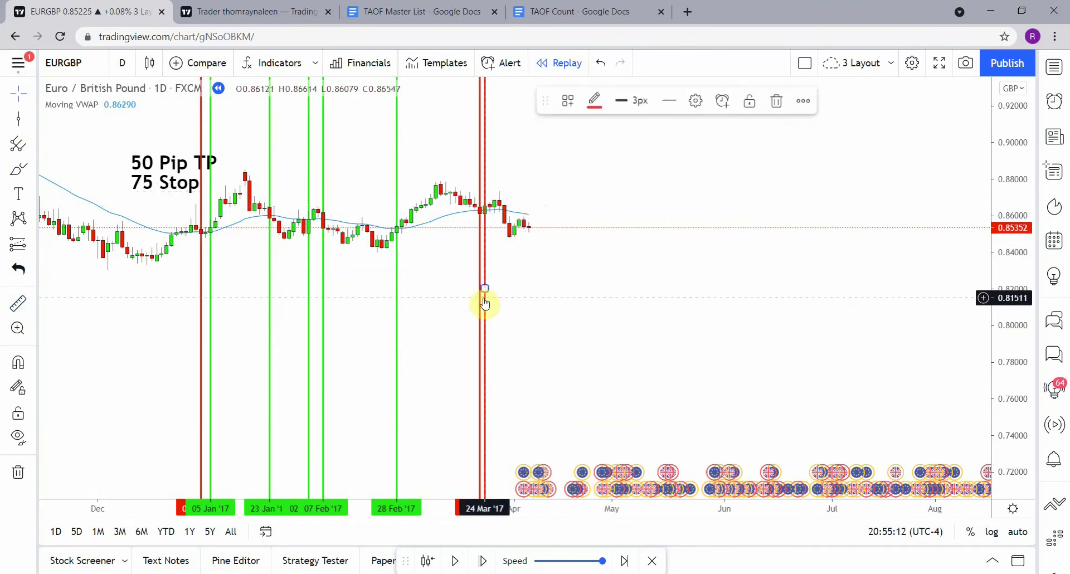
{"action": "left_click", "coordinate": [593, 100]}
{"action": "left_click", "coordinate": [593, 281]}
{"action": "left_click", "coordinate": [547, 286]}
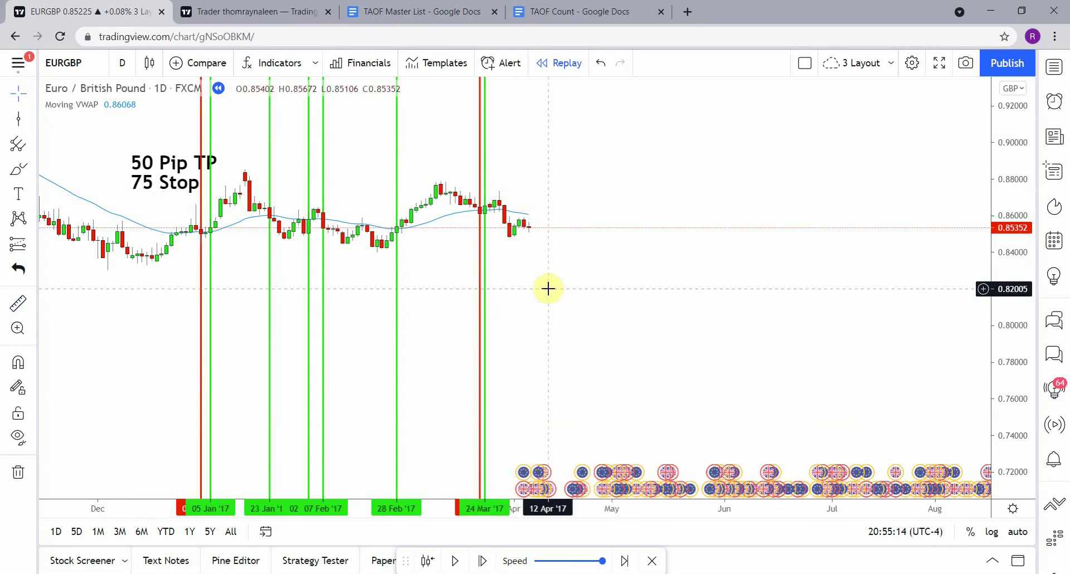
Mark the 30 Mar '17 winner with a green line, then measure and clear the move.
{"action": "left_click", "coordinate": [18, 119]}
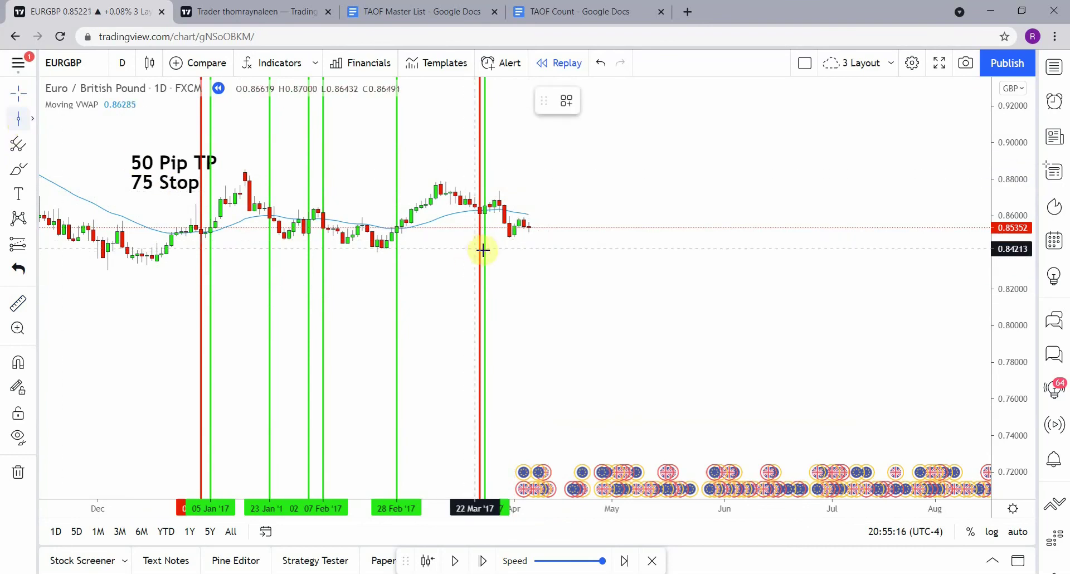
{"action": "left_click", "coordinate": [504, 265]}
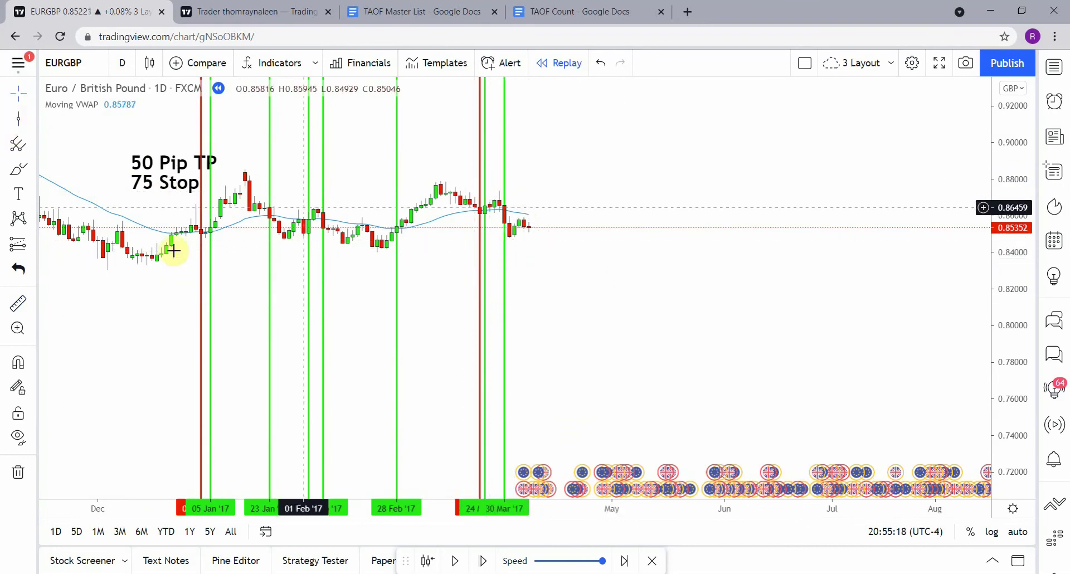
{"action": "left_click", "coordinate": [18, 303]}
{"action": "left_click", "coordinate": [557, 223]}
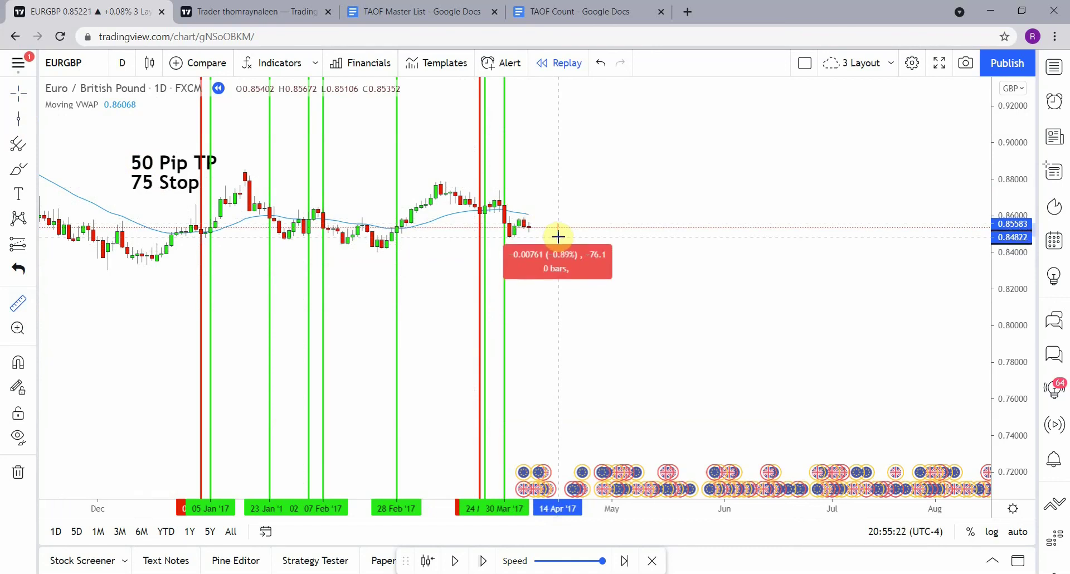
{"action": "left_click", "coordinate": [557, 239]}
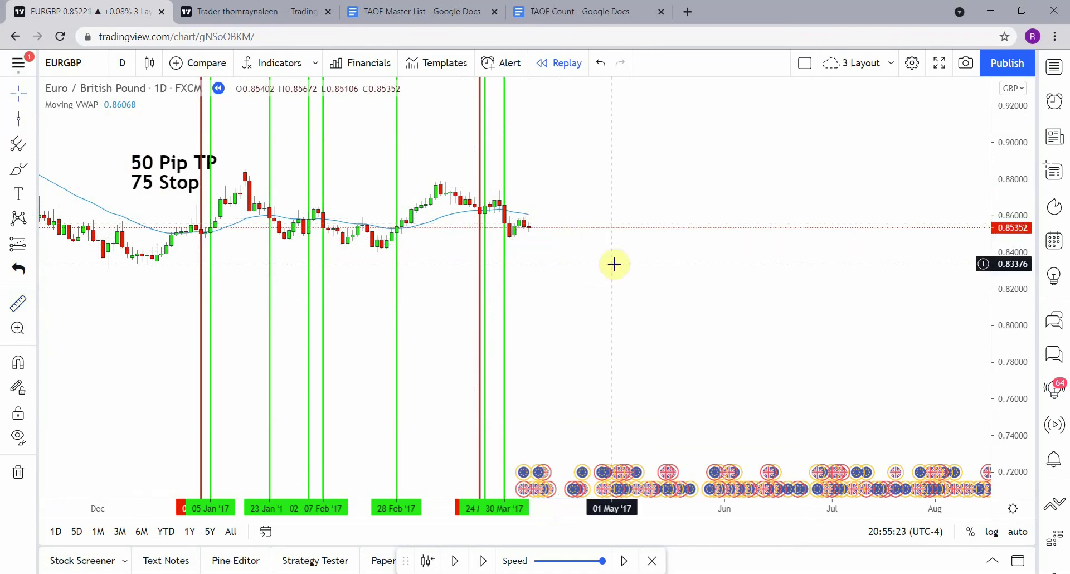
Step the replay forward ten bars from mid-April into early May 2017.
{"action": "left_click", "coordinate": [482, 561]}
{"action": "left_click", "coordinate": [483, 561]}
{"action": "left_click", "coordinate": [483, 562]}
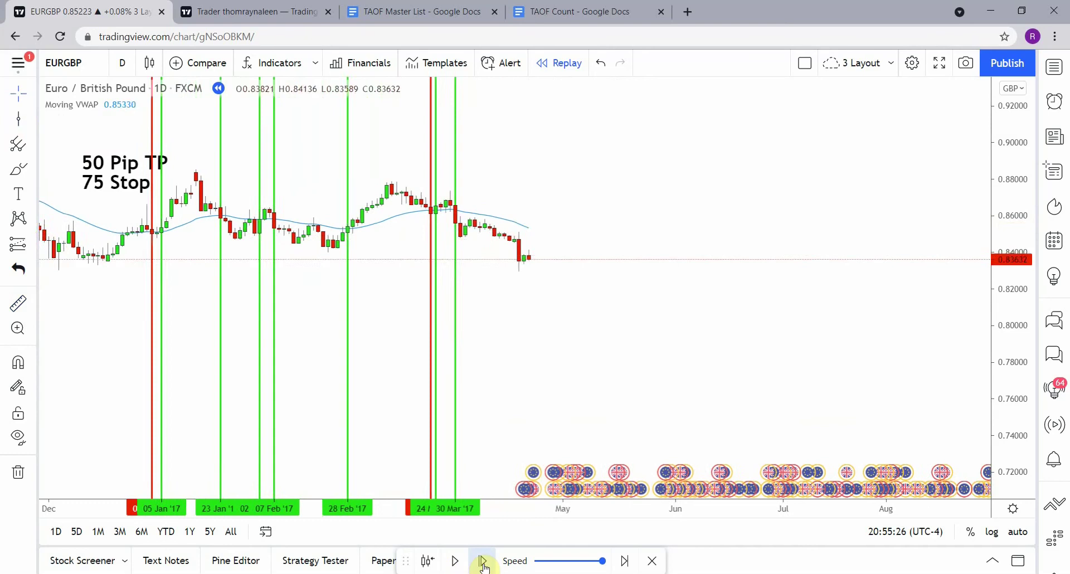
{"action": "left_click", "coordinate": [482, 561]}
{"action": "left_click", "coordinate": [483, 561]}
{"action": "left_click", "coordinate": [482, 561]}
{"action": "left_click", "coordinate": [483, 561]}
{"action": "left_click", "coordinate": [483, 561]}
{"action": "left_click", "coordinate": [482, 561]}
{"action": "left_click", "coordinate": [482, 562]}
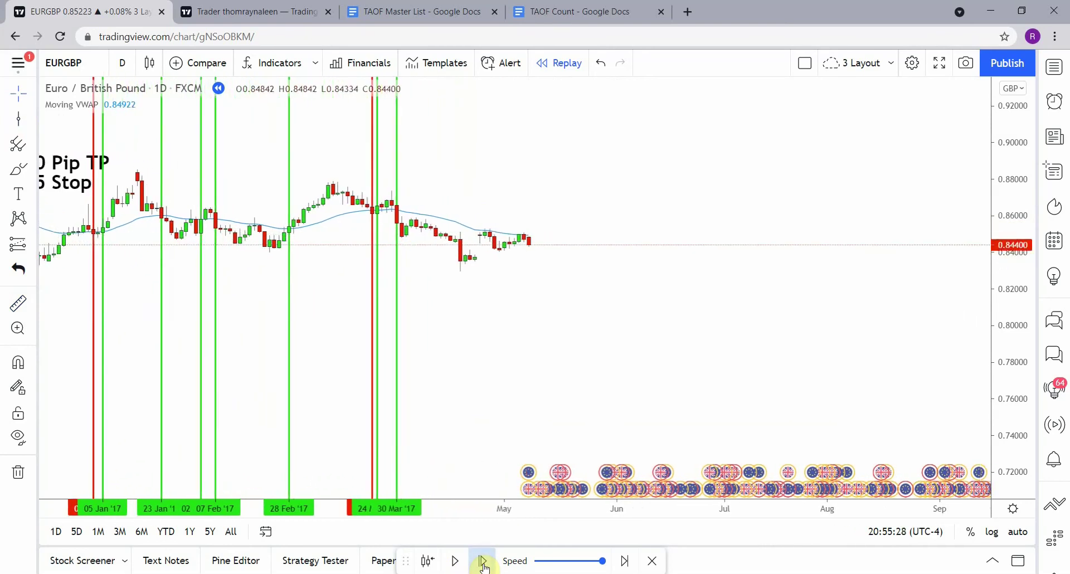
{"action": "left_click", "coordinate": [482, 561]}
{"action": "left_click", "coordinate": [483, 561]}
{"action": "left_click", "coordinate": [483, 562]}
{"action": "left_click", "coordinate": [483, 561]}
{"action": "left_click", "coordinate": [482, 561]}
{"action": "left_click", "coordinate": [483, 561]}
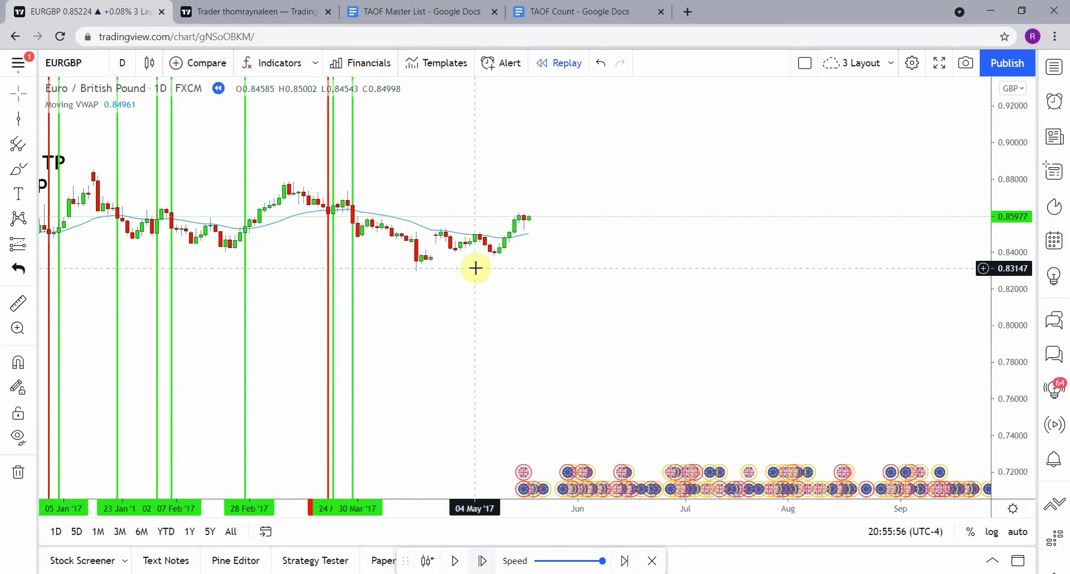
Place an early-May '17 trade line and colour it red as a loss.
{"action": "left_click", "coordinate": [18, 119]}
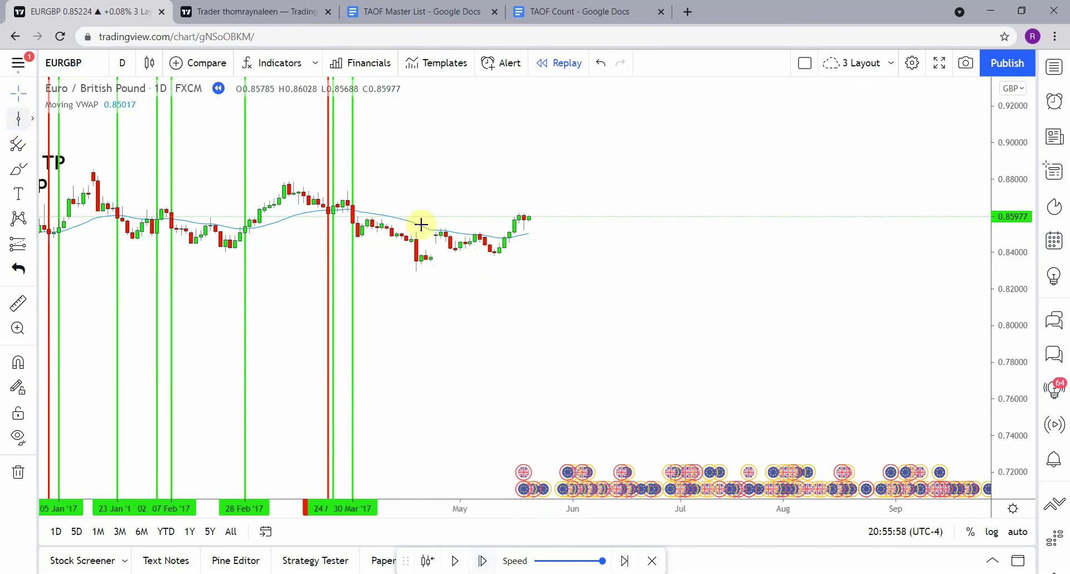
{"action": "left_click", "coordinate": [474, 281]}
{"action": "left_click", "coordinate": [537, 210]}
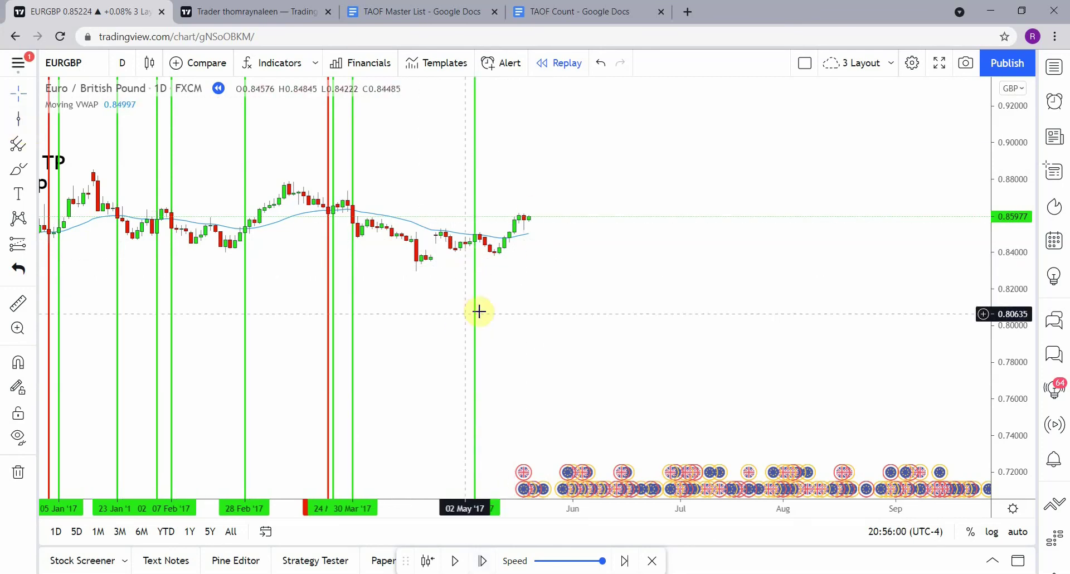
{"action": "left_click", "coordinate": [474, 294]}
{"action": "left_click", "coordinate": [594, 101]}
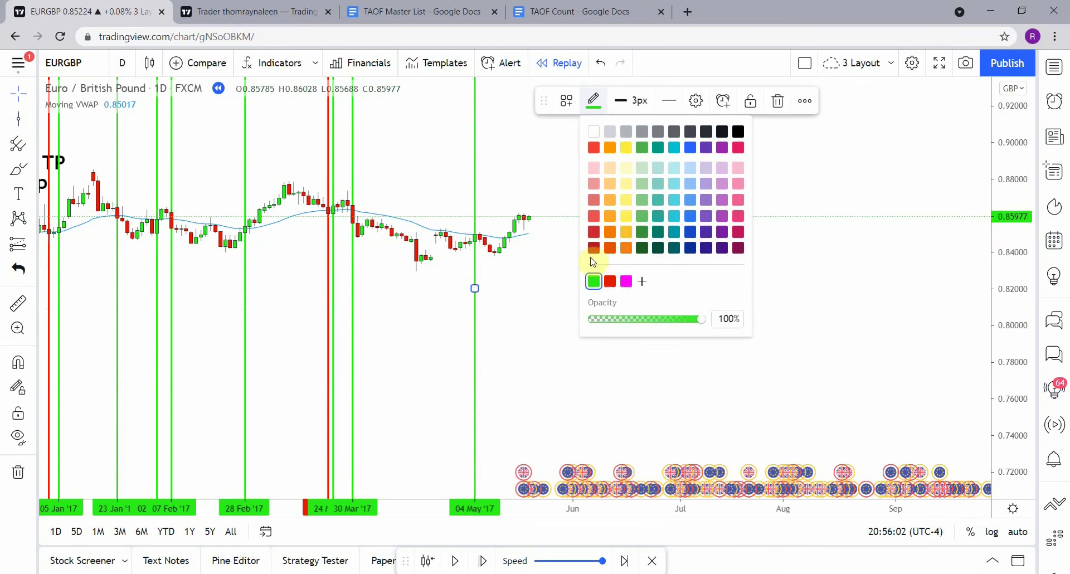
{"action": "left_click", "coordinate": [623, 282]}
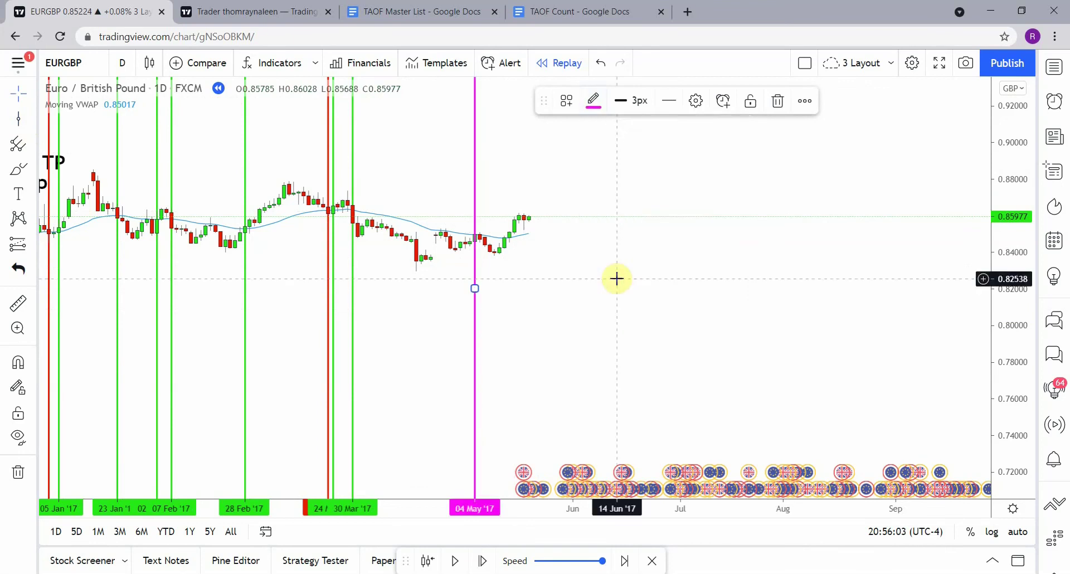
{"action": "left_click", "coordinate": [593, 100]}
{"action": "left_click", "coordinate": [609, 281]}
{"action": "left_click", "coordinate": [478, 239]}
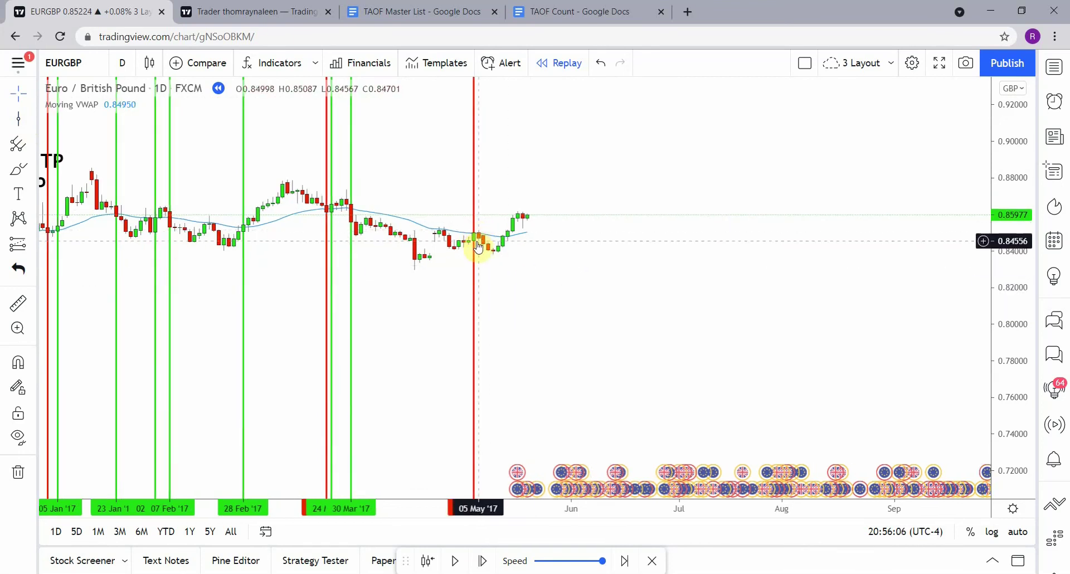
Add a red line at 05 May '17 and measure the move near 22 May.
{"action": "left_click", "coordinate": [18, 124]}
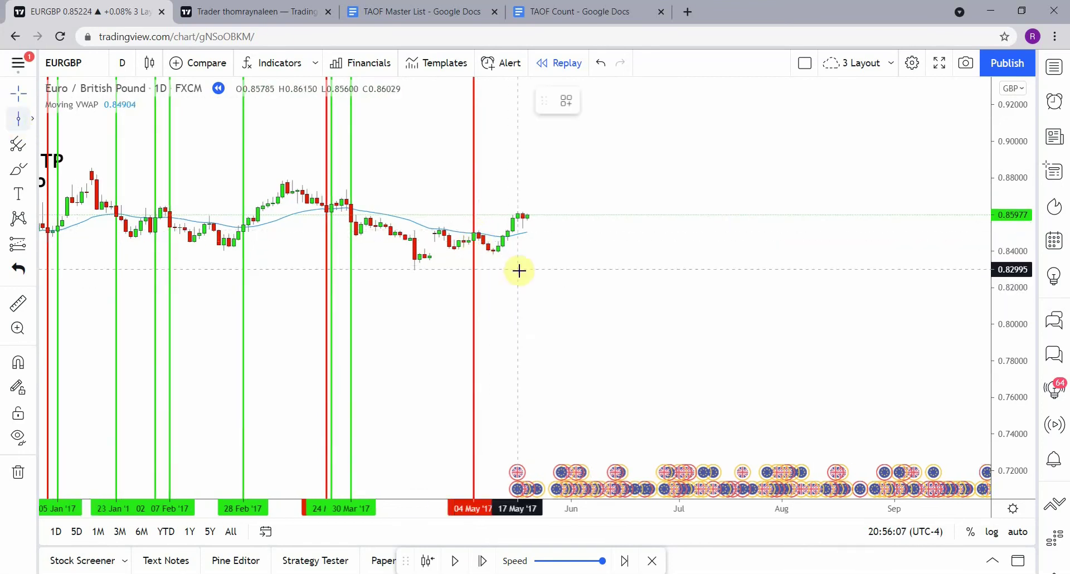
{"action": "left_click", "coordinate": [477, 282]}
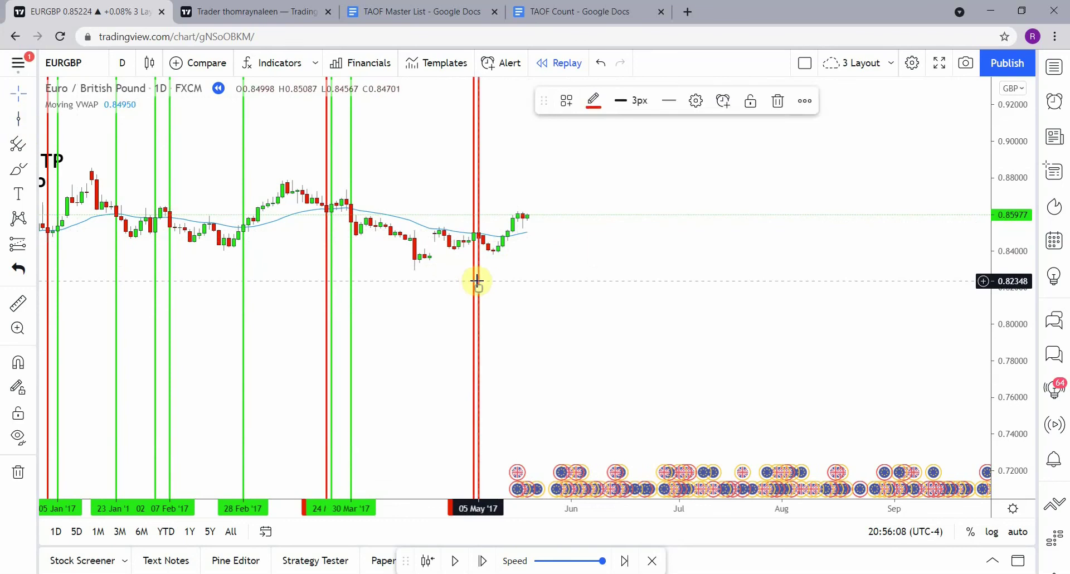
{"action": "left_click", "coordinate": [17, 303]}
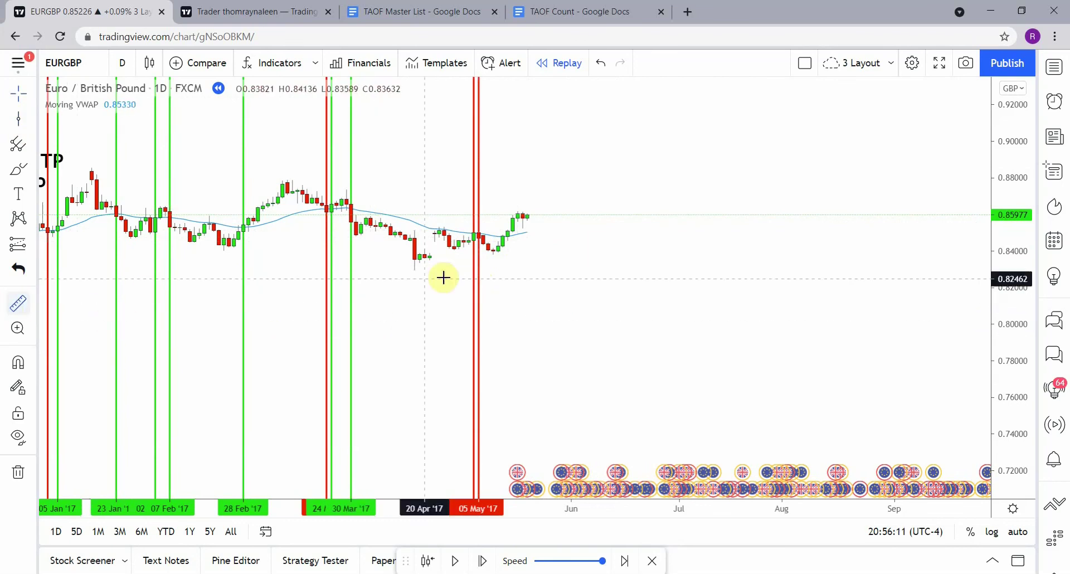
{"action": "left_click", "coordinate": [533, 238]}
{"action": "left_click", "coordinate": [530, 248]}
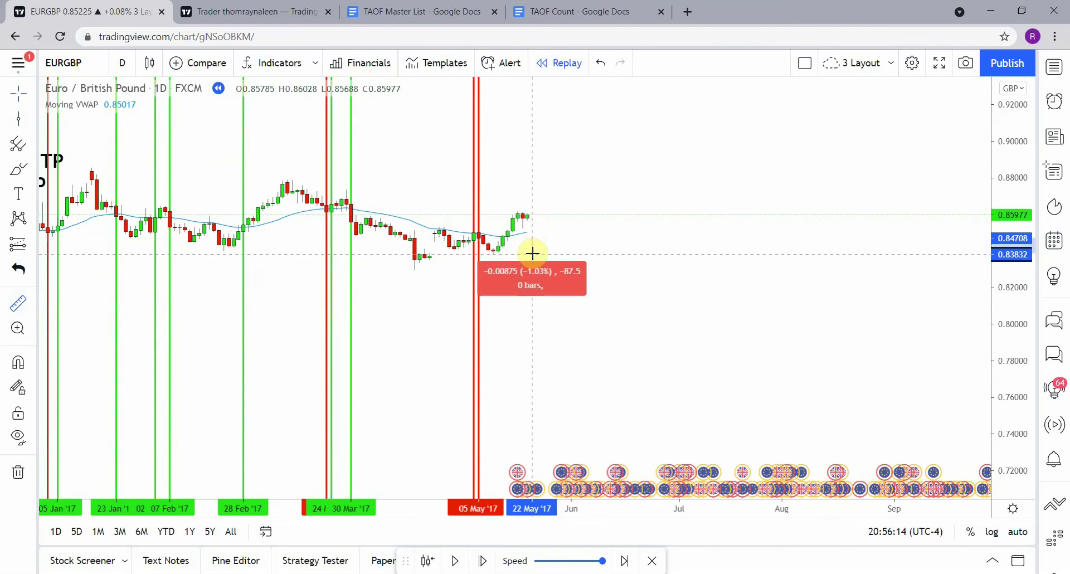
{"action": "left_click", "coordinate": [468, 285]}
Recolour the line beside 05 May green and add a green line at 12 May '17.
{"action": "left_click", "coordinate": [478, 310]}
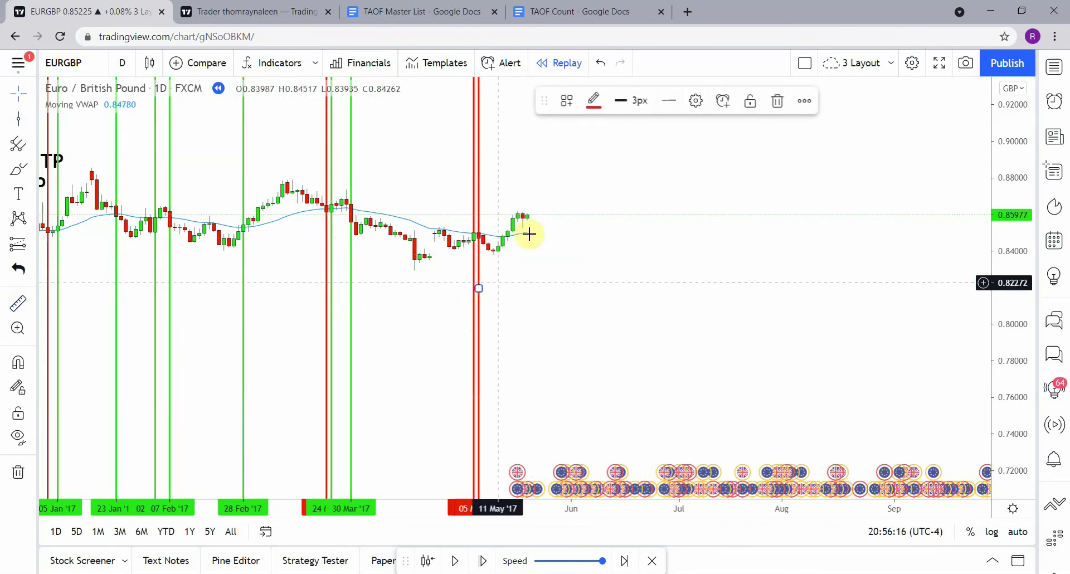
{"action": "left_click", "coordinate": [594, 102]}
{"action": "left_click", "coordinate": [597, 283]}
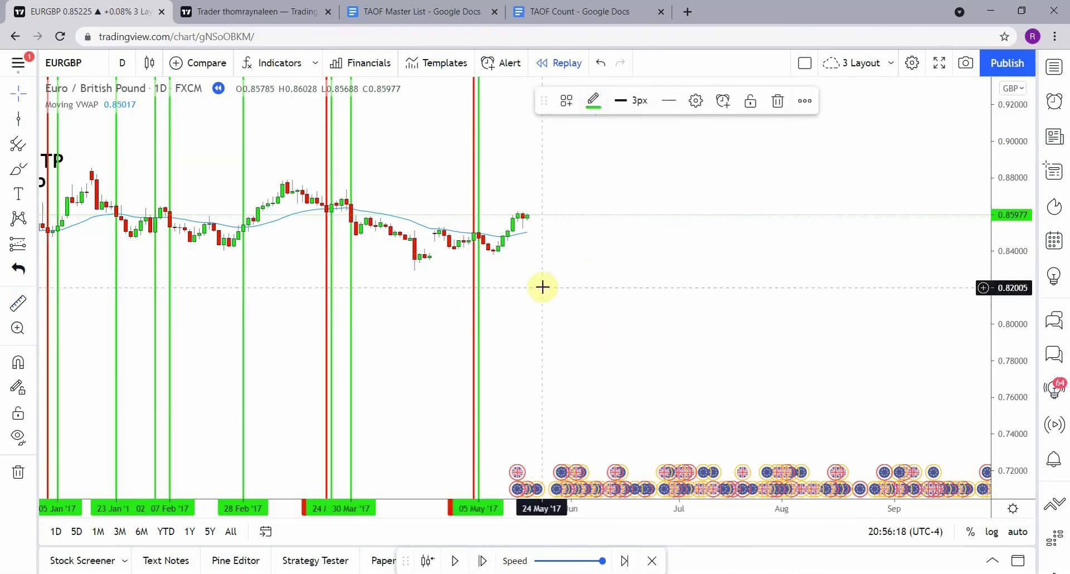
{"action": "left_click", "coordinate": [545, 286]}
{"action": "left_click", "coordinate": [18, 118]}
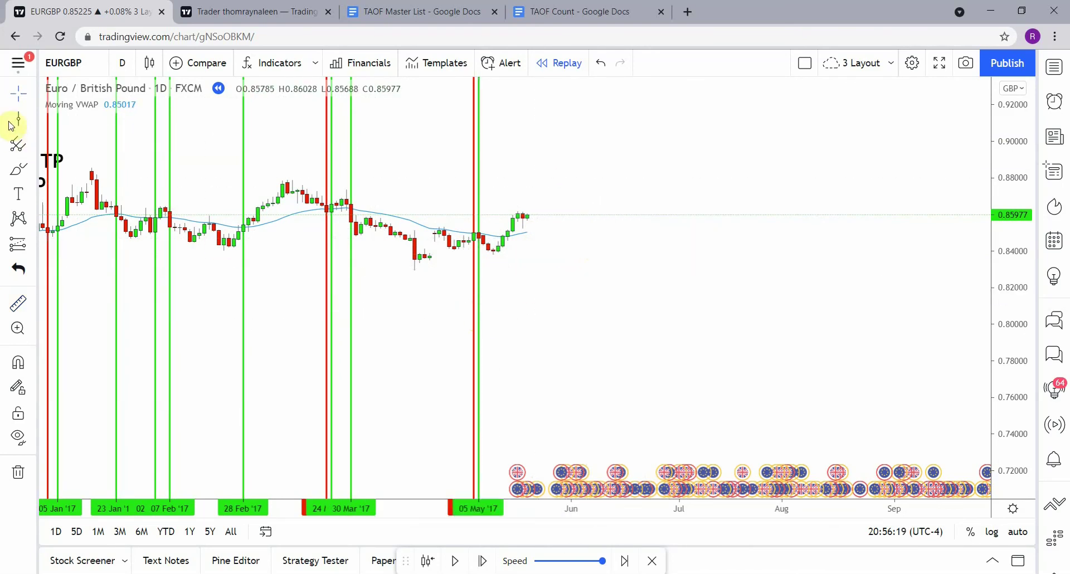
{"action": "left_click", "coordinate": [503, 273]}
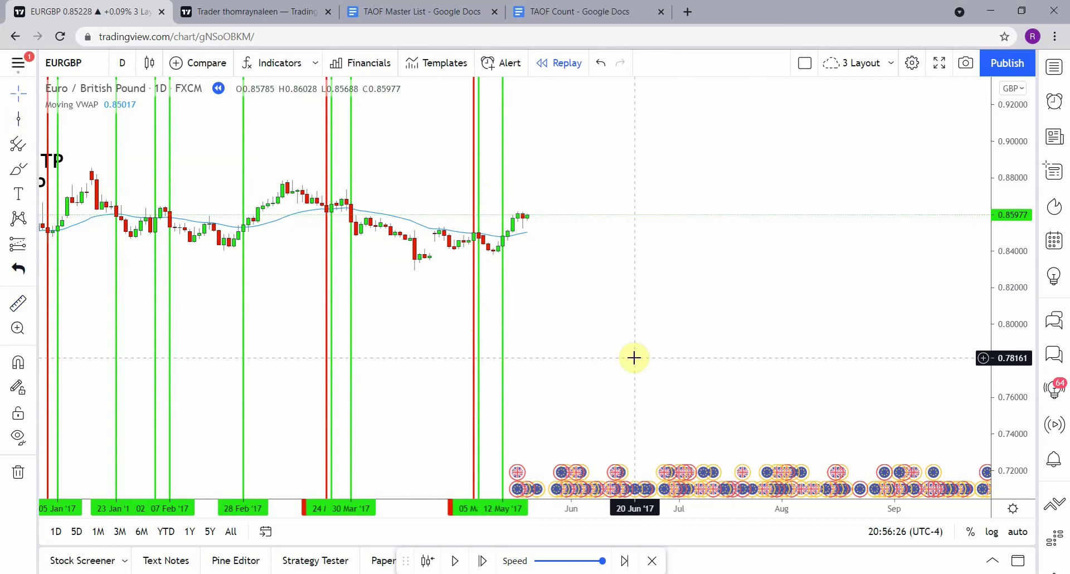
Shift the chart view slightly while continuing the 2017 replay.
{"action": "mouse_move", "coordinate": [633, 358]}
{"action": "left_mouse_down"}
{"action": "mouse_move", "coordinate": [652, 342]}
{"action": "mouse_move", "coordinate": [647, 349]}
{"action": "left_mouse_up"}
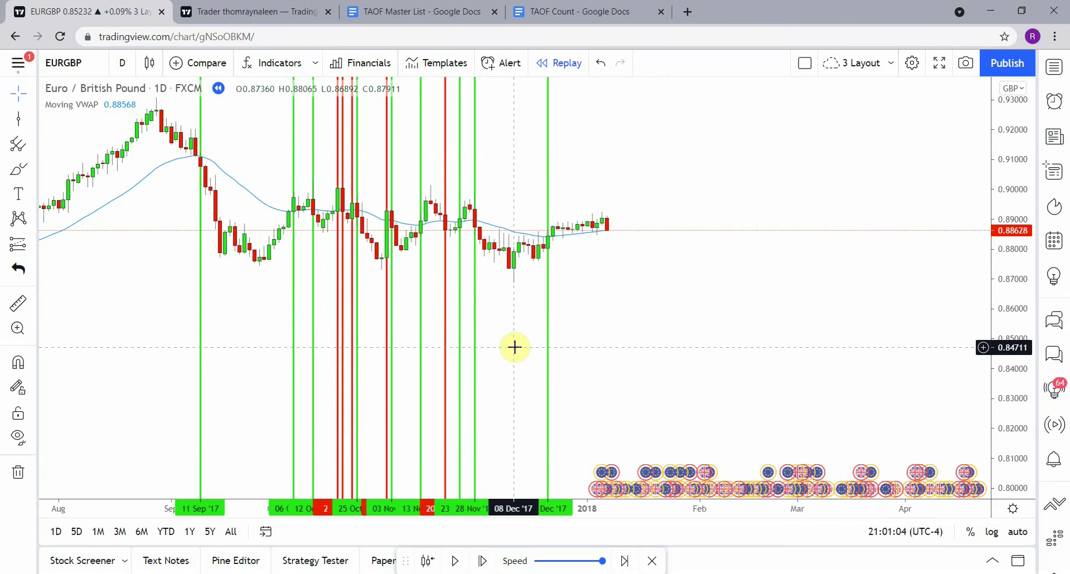
Pan back and compress the time axis to show all 2017 trade lines.
{"action": "left_click_drag", "start_coordinate": [514, 347], "coordinate": [826, 438]}
{"action": "left_click_drag", "start_coordinate": [578, 342], "coordinate": [752, 356]}
{"action": "left_click_drag", "start_coordinate": [664, 507], "coordinate": [578, 507]}
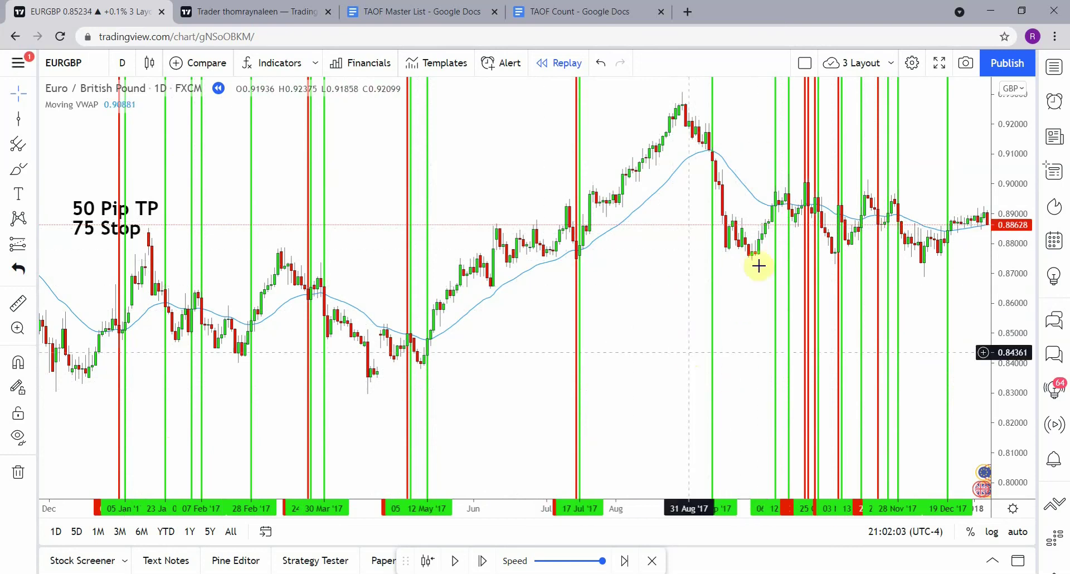
{"action": "left_click_drag", "start_coordinate": [664, 313], "coordinate": [554, 318]}
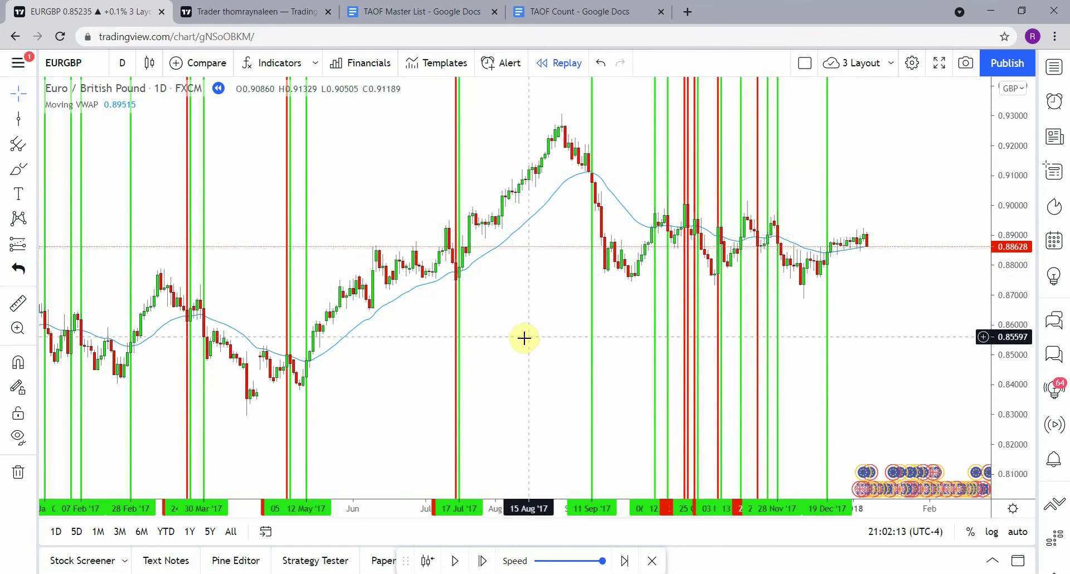
{"action": "left_click_drag", "start_coordinate": [514, 355], "coordinate": [564, 358]}
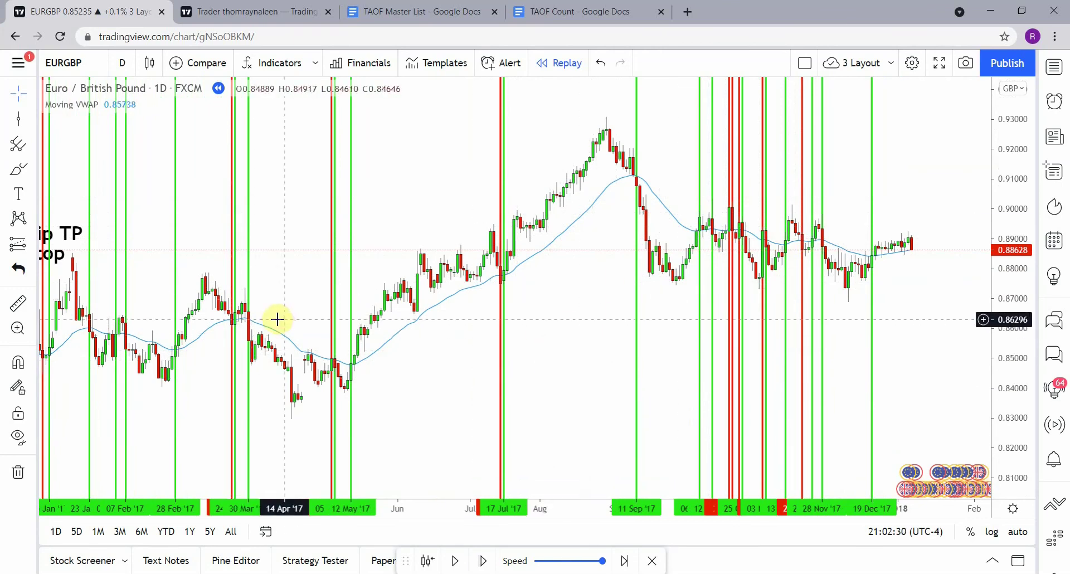
{"action": "left_click_drag", "start_coordinate": [544, 341], "coordinate": [617, 327]}
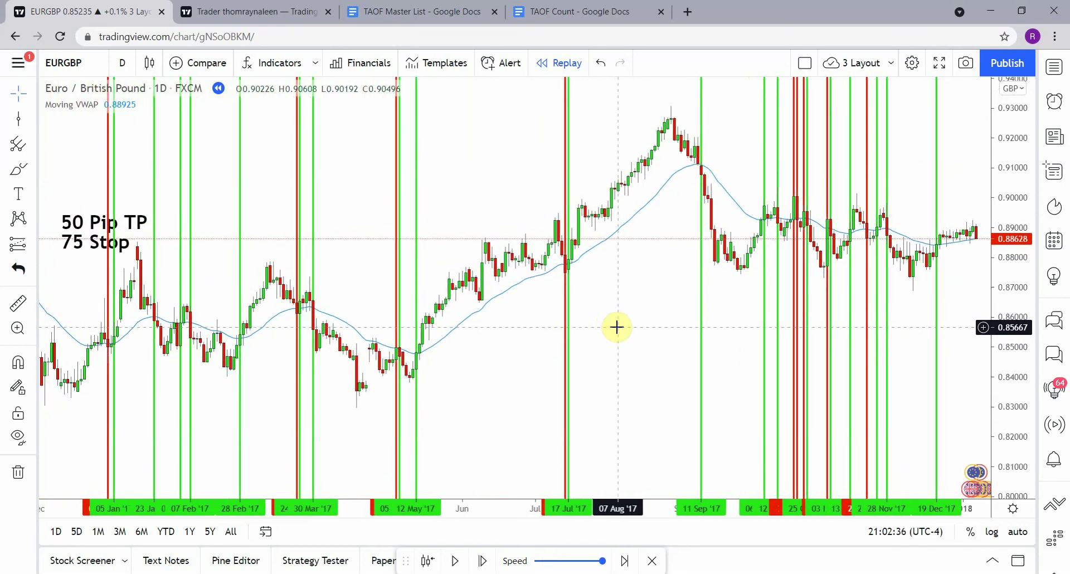